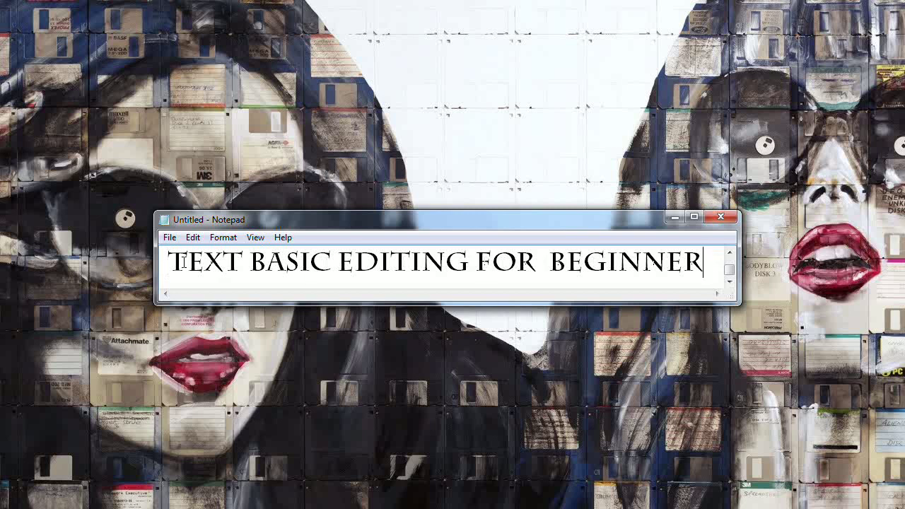
Delete the old caption 'TEXT BASIC EDITING FOR BEGINNER' from the Notepad note.
key("shift+Right")
left_click_drag(223, 253, 707, 257)
left_click(711, 256)
key("ctrl+a")
key("Delete")
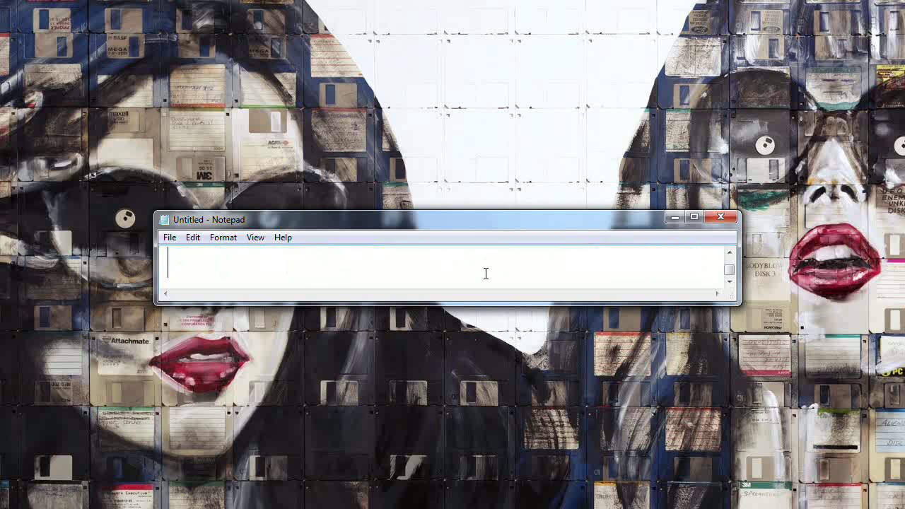
Type 'FIRST OPEN PHOTOSHOP' in the note, then clear it and minimize Notepad.
type("FIR")
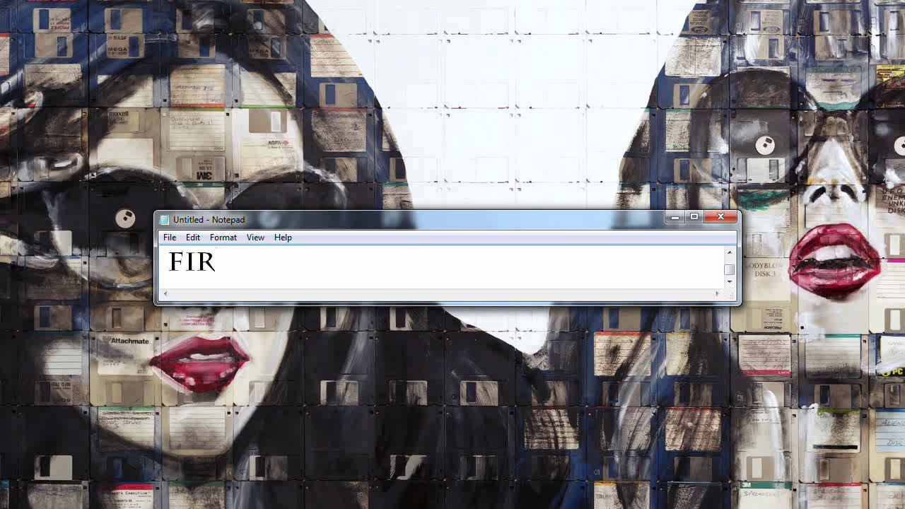
type("ST")
type(" GO")
key("BackSpace")
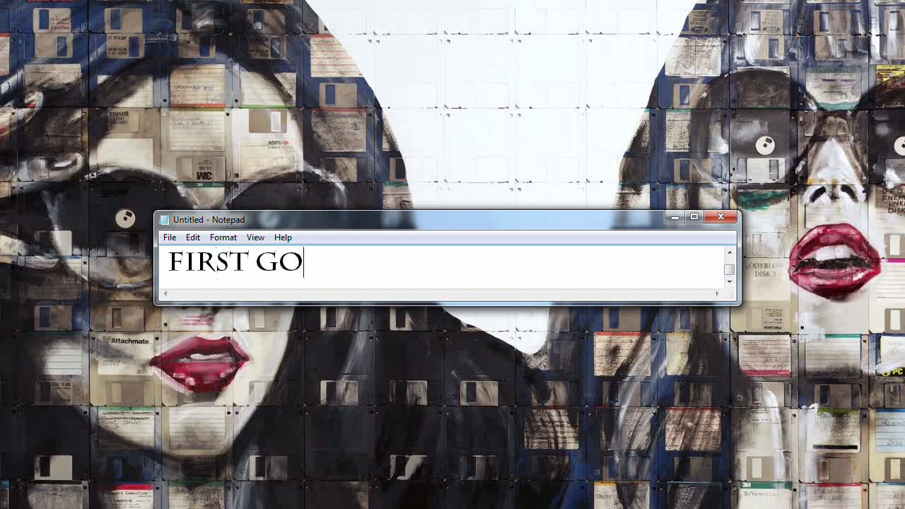
key("BackSpace")
key("BackSpace")
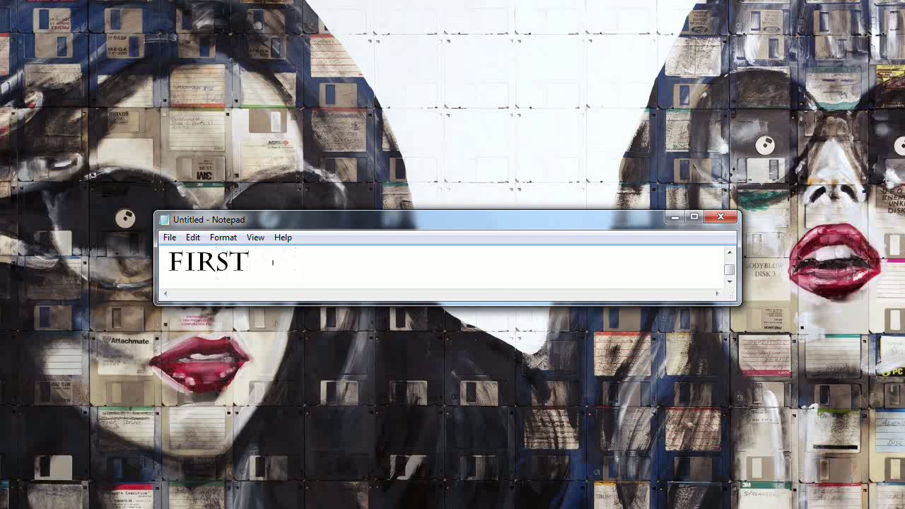
type("OPEN P")
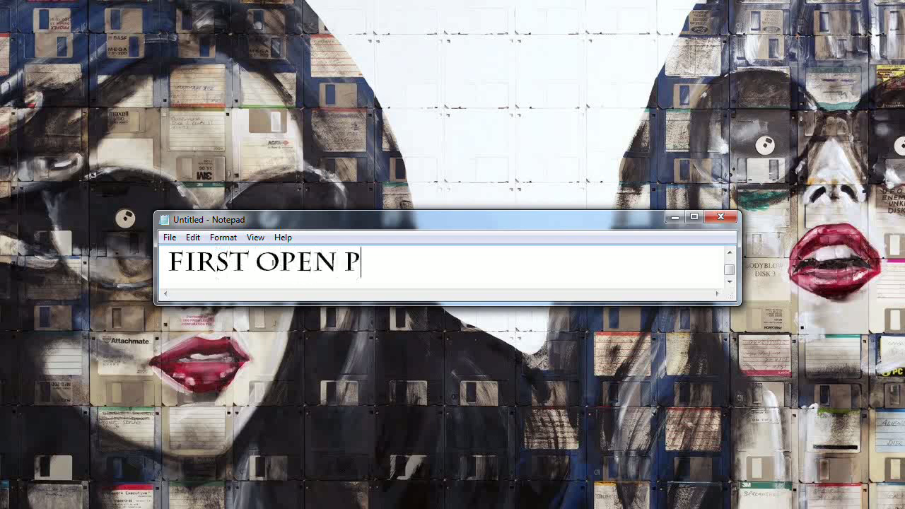
type("HOTOS")
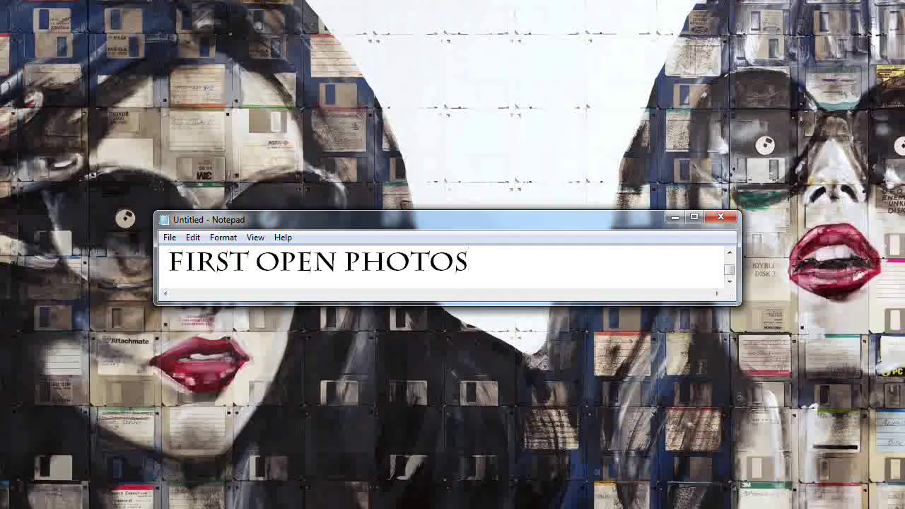
type("HOP")
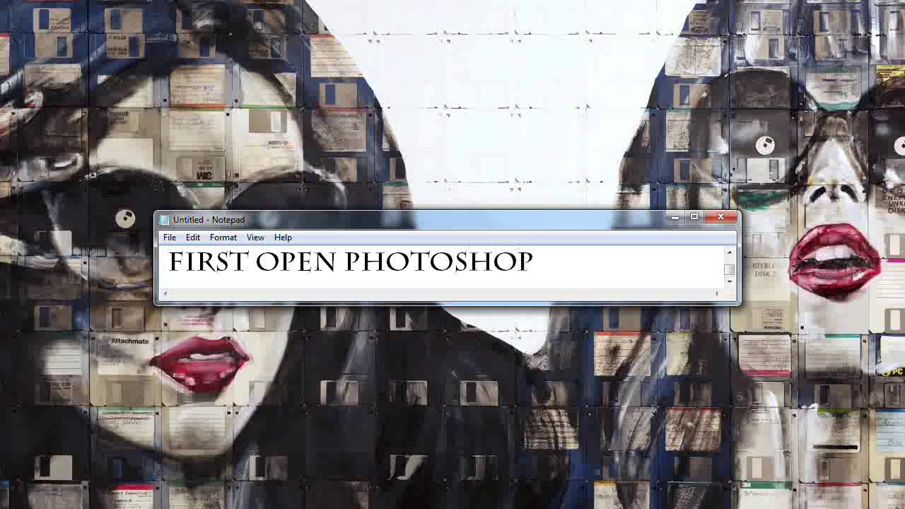
key("ctrl+a")
key("BackSpace")
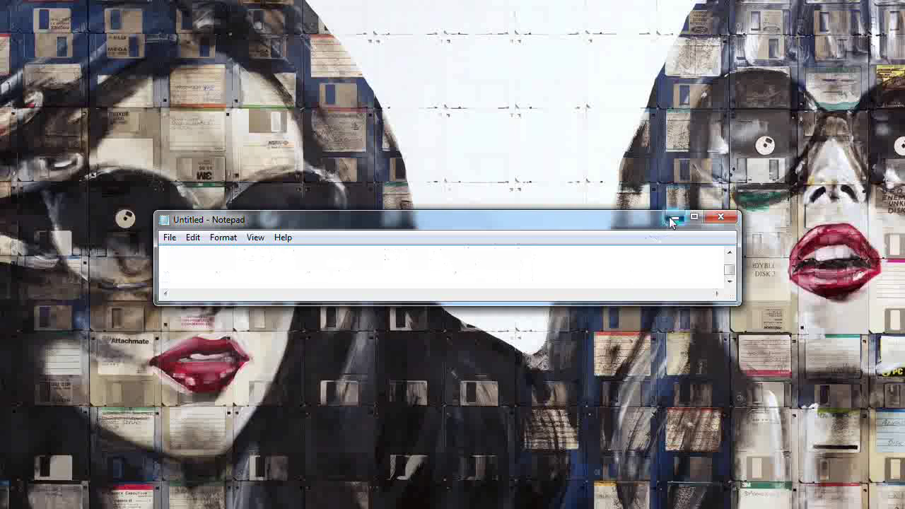
left_click(674, 217)
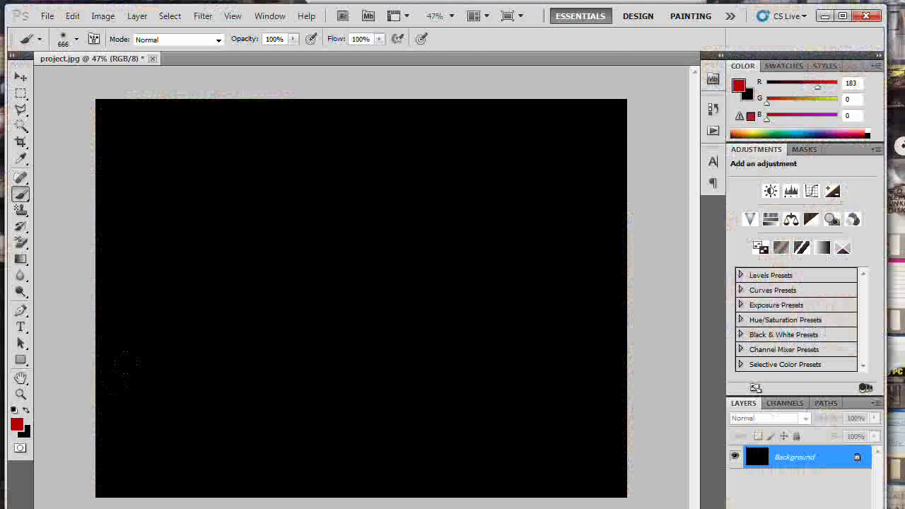
Set up a new Photoshop document with width 1280 and height 720 pixels.
left_click(47, 16)
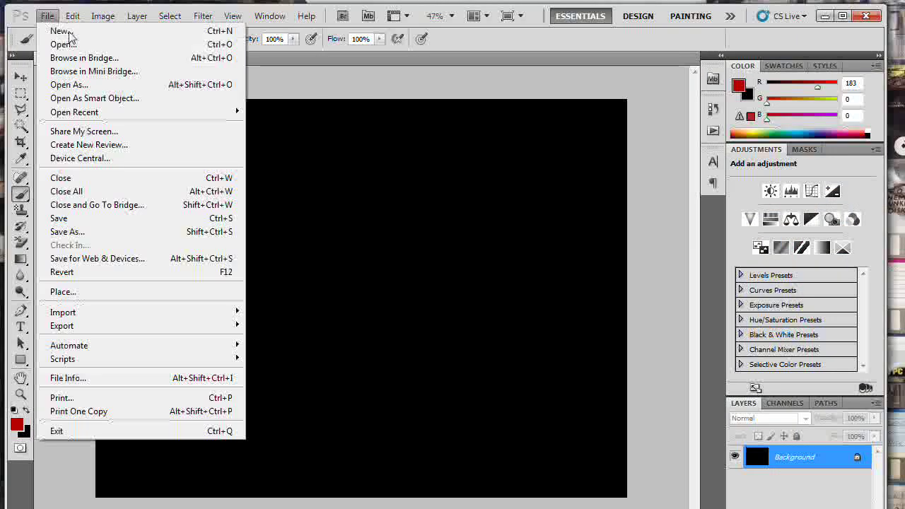
key("Escape")
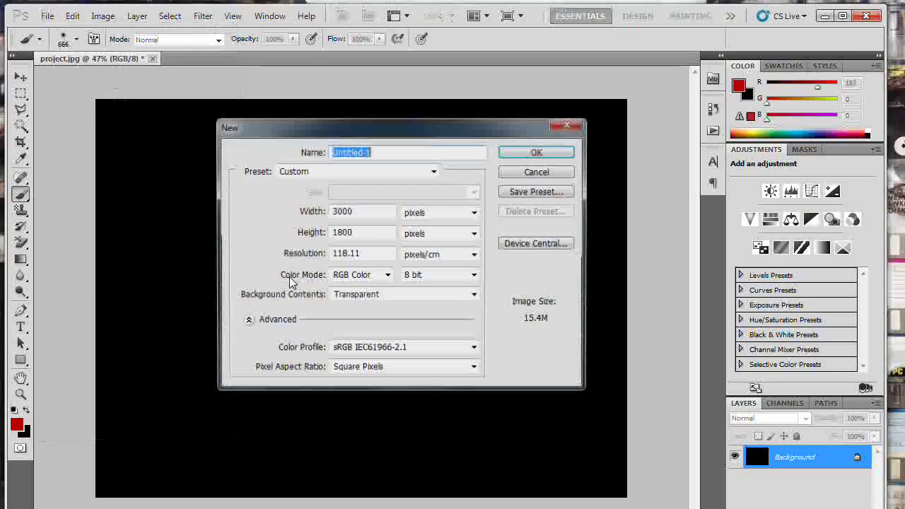
key("Tab")
key("Tab")
type("12")
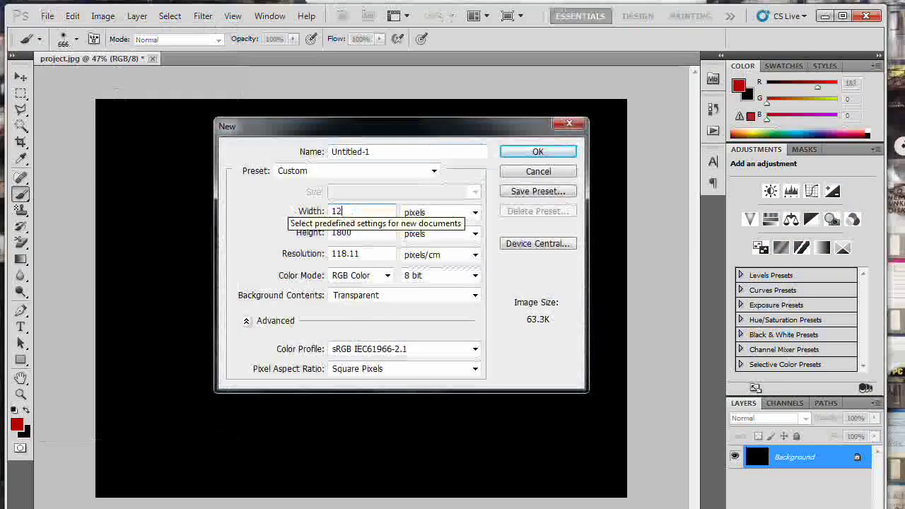
type("80")
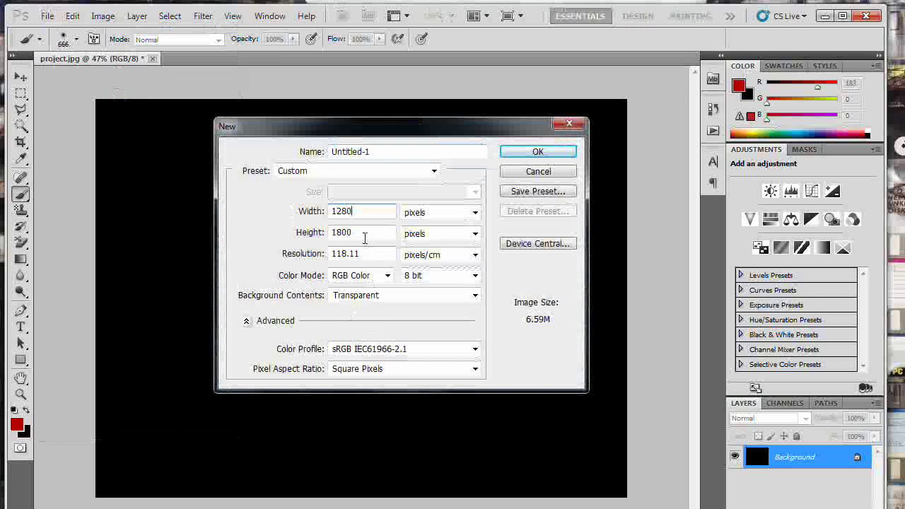
key("Tab")
type("72")
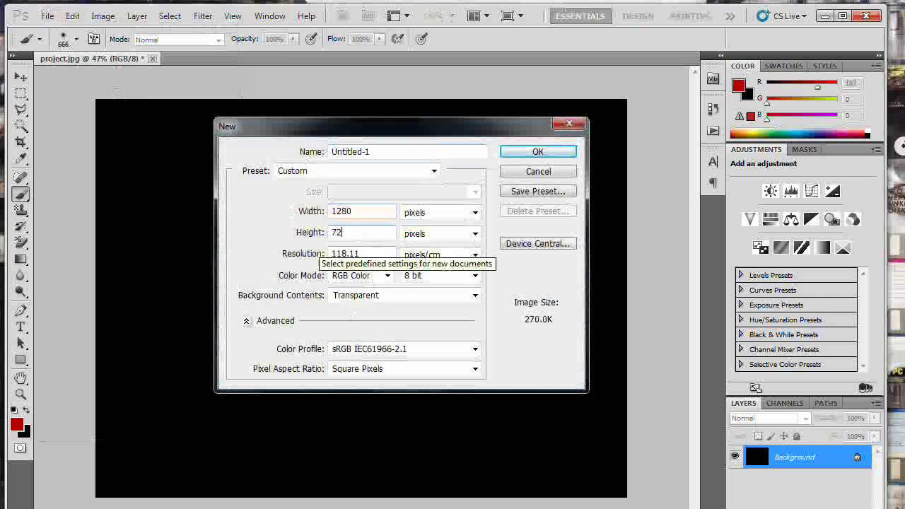
type("0")
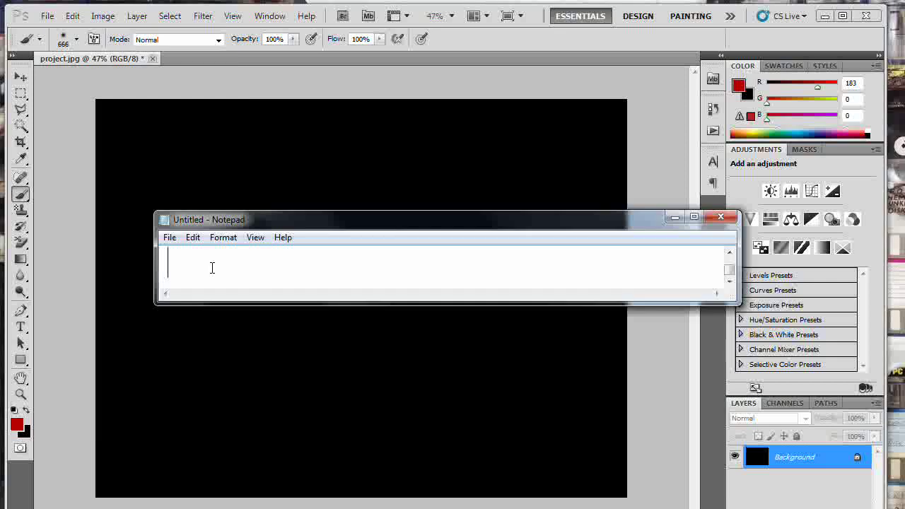
Write the note 'NEW PROJECT PIXEL WILL BE 1280X720' and highlight the size.
type("NEW ")
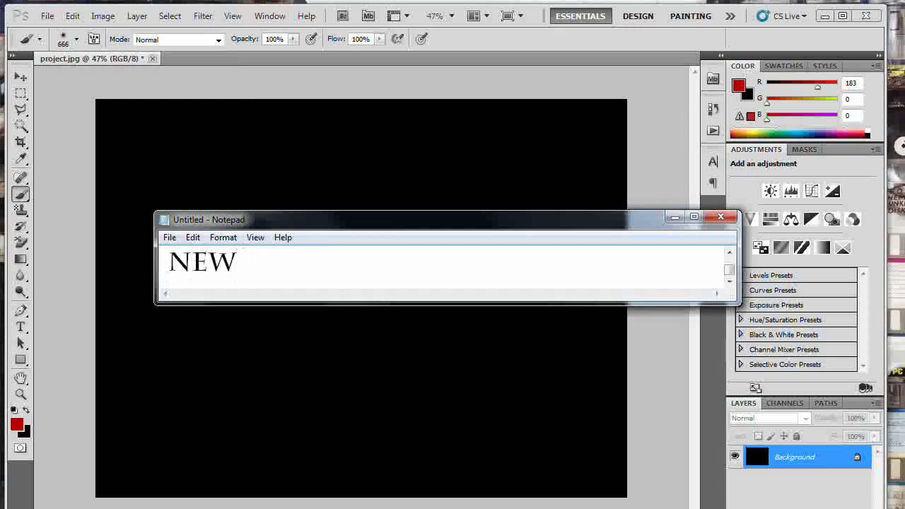
type("PROJEC")
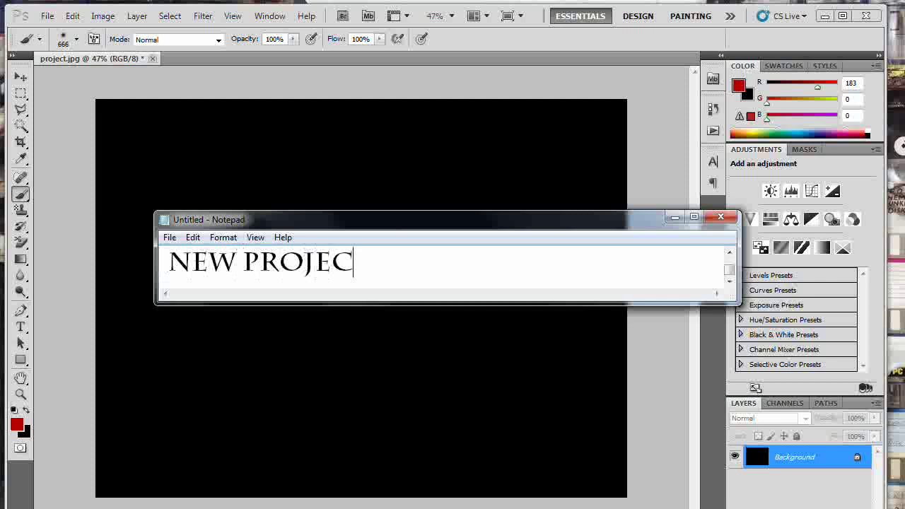
type("T PIXEL ")
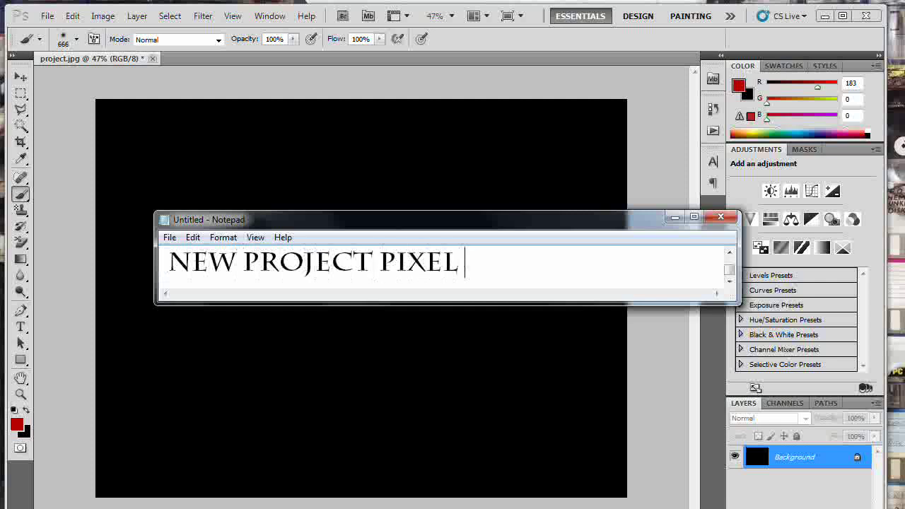
type("WILL B")
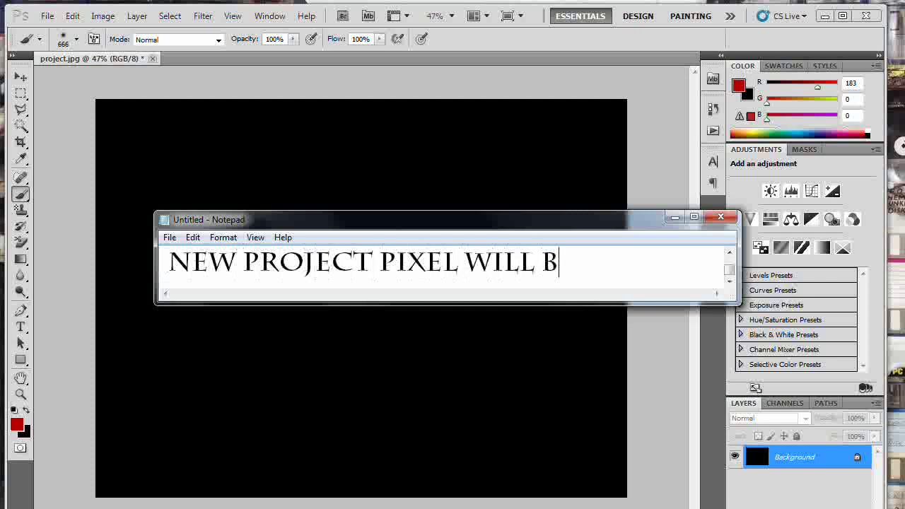
type("E ")
type("1280X7")
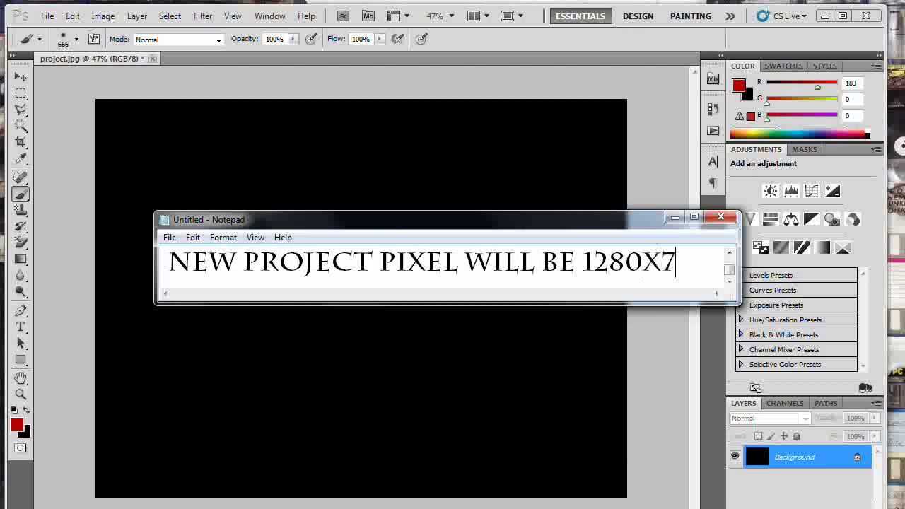
type("20")
left_click_drag(580, 262, 719, 263)
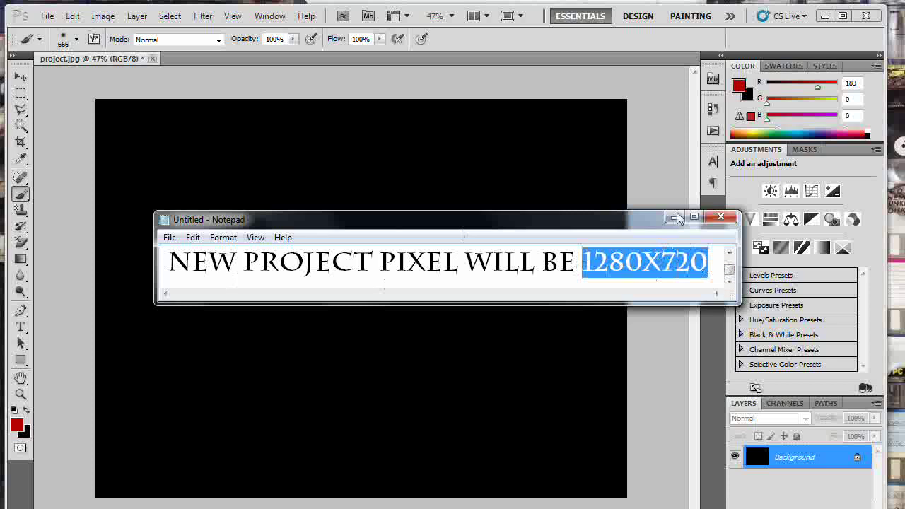
key("Right")
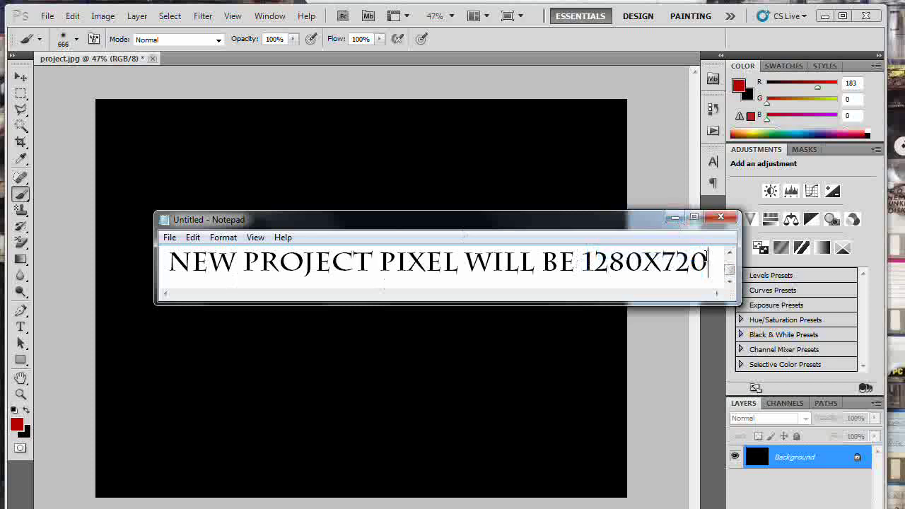
Replace the note with 'SO FOLLOW MY STEPS' and minimize Notepad.
key("ctrl+a")
key("BackSpace")
type("SO ")
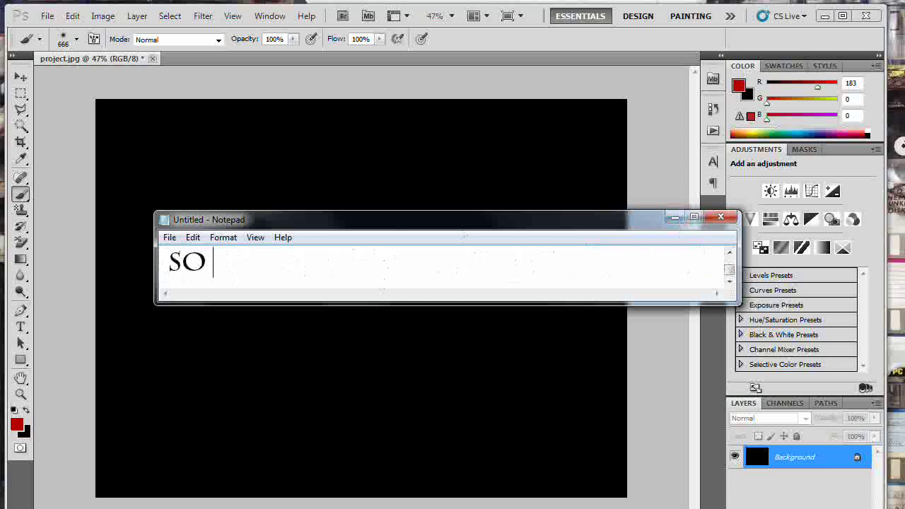
type("FO")
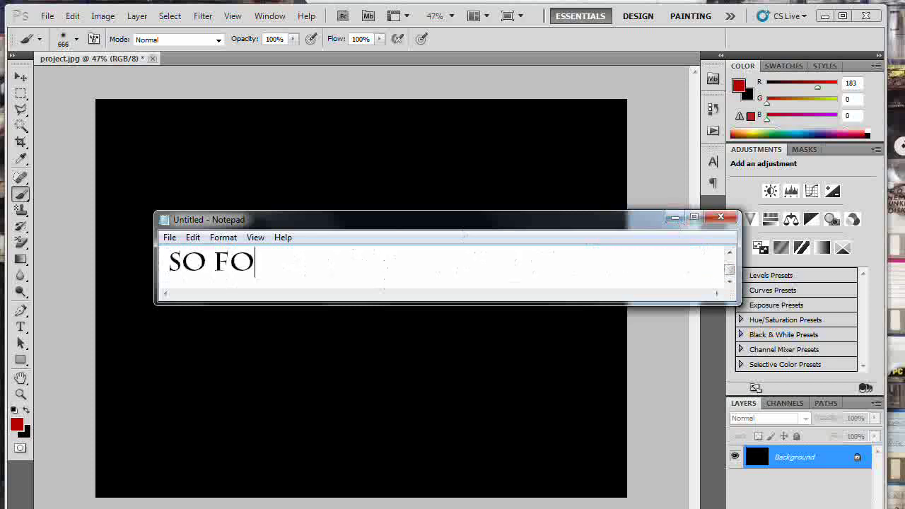
type("LLOW MY STEPS")
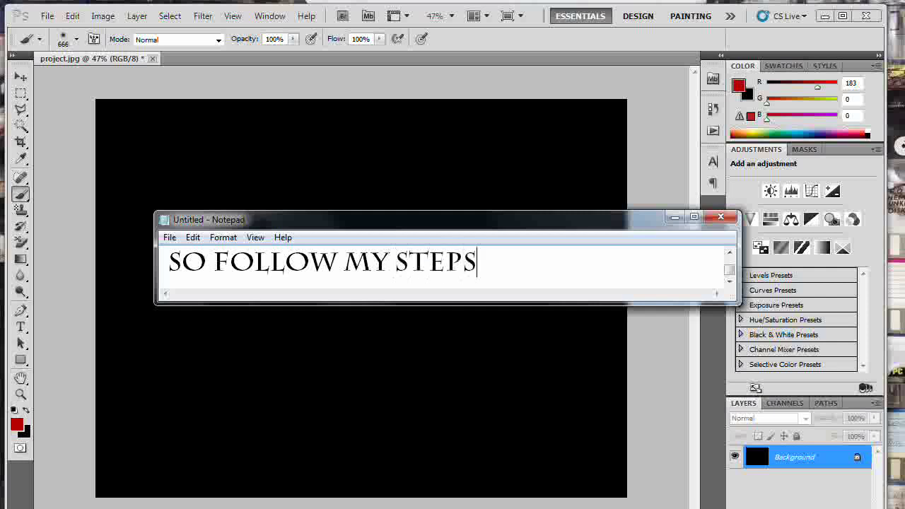
left_click(675, 218)
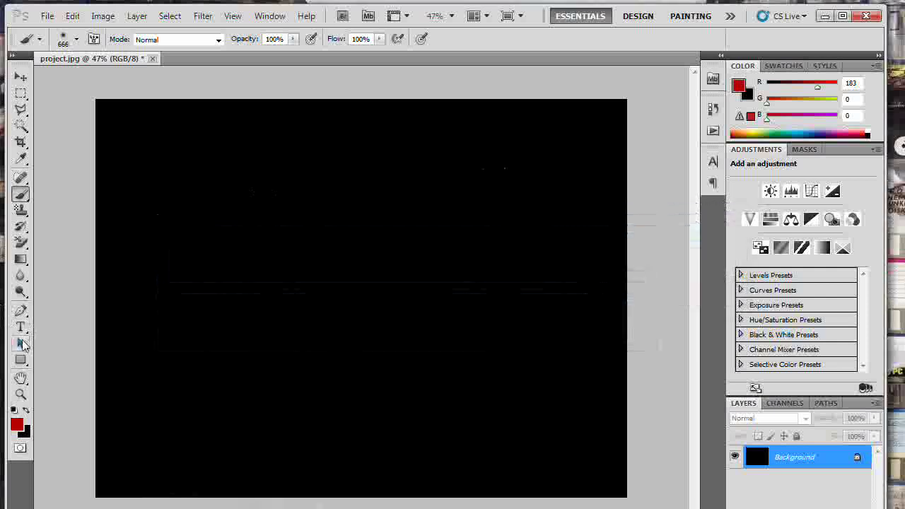
Create a NOSHOMAX text layer on the black canvas at 200 pt.
left_click(21, 327)
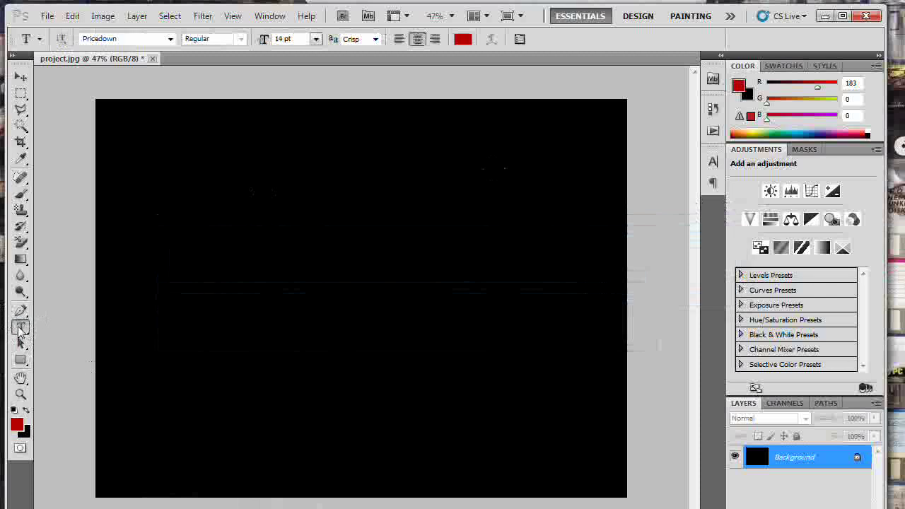
left_click(185, 290)
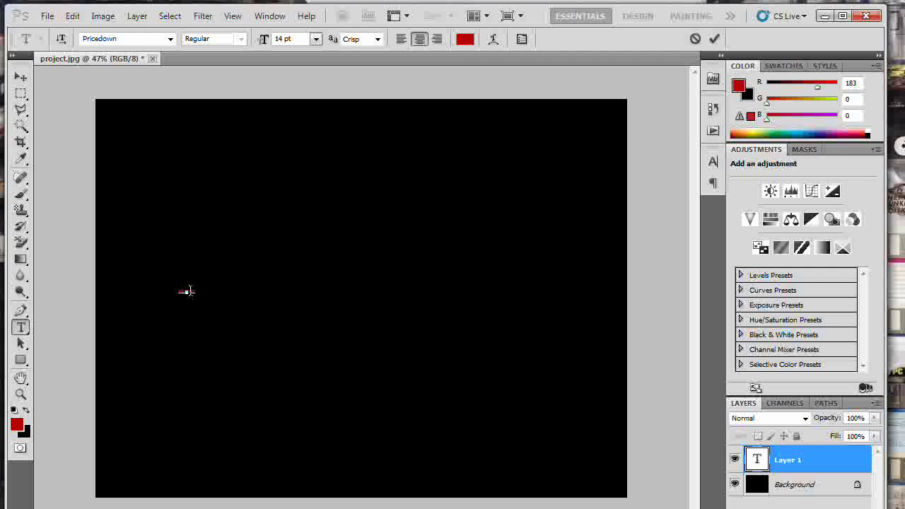
key("ctrl+a")
left_click(290, 38)
type("2")
type("00")
key("Return")
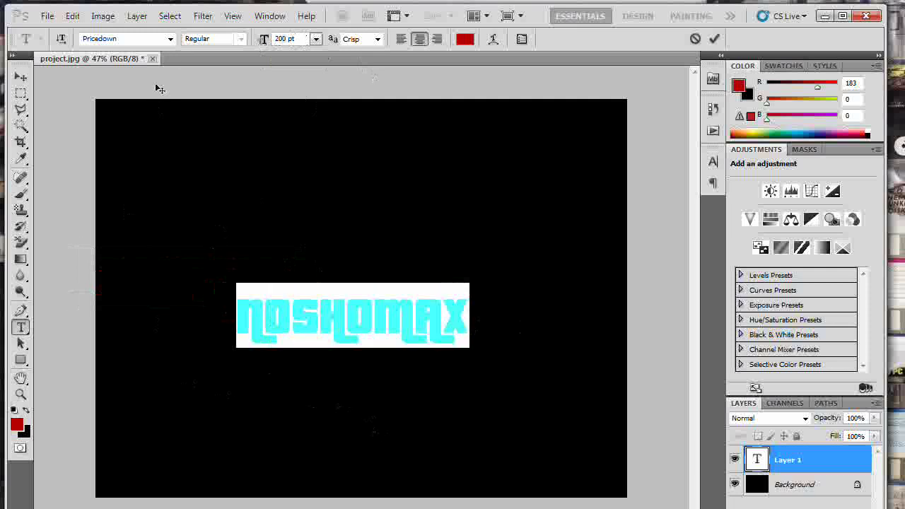
Try Segoe Script, Han Solo and Giddyup Std, then apply the DIRT2 DEATH font.
left_click(174, 38)
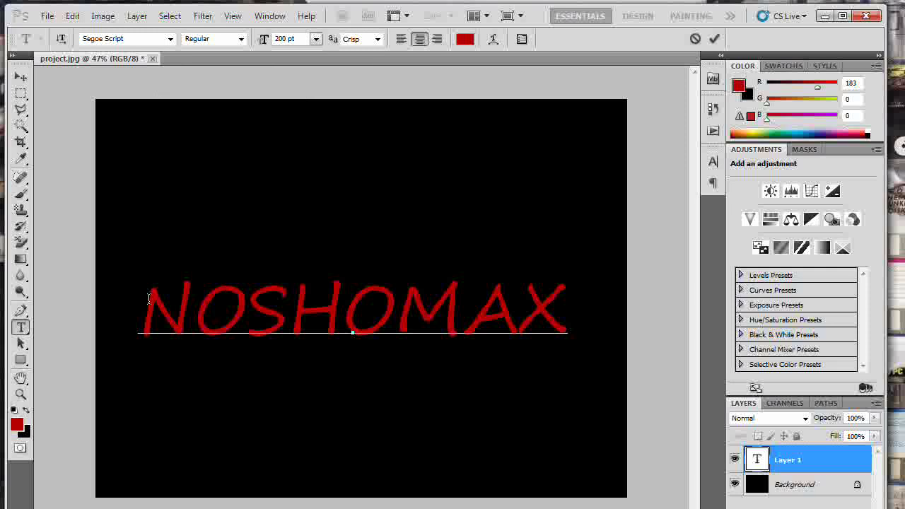
left_click(172, 39)
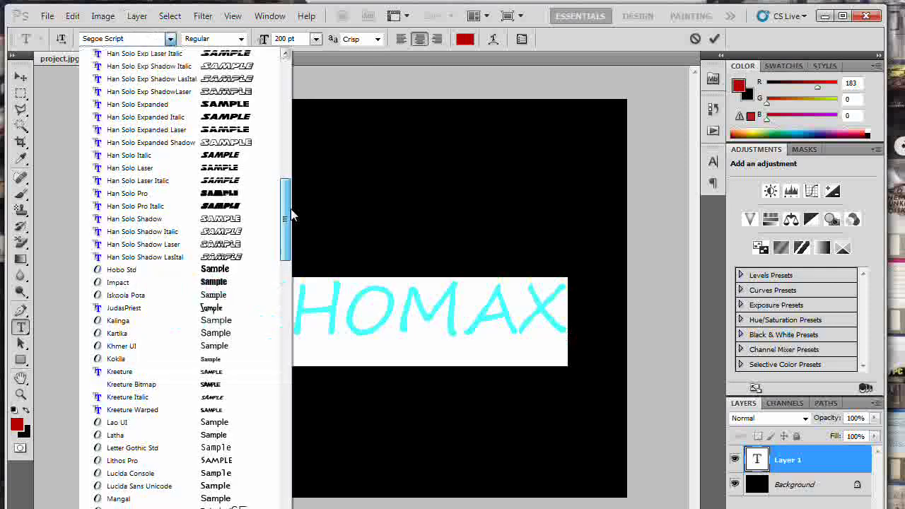
scroll(212, 155, "up", 3)
left_click(202, 141)
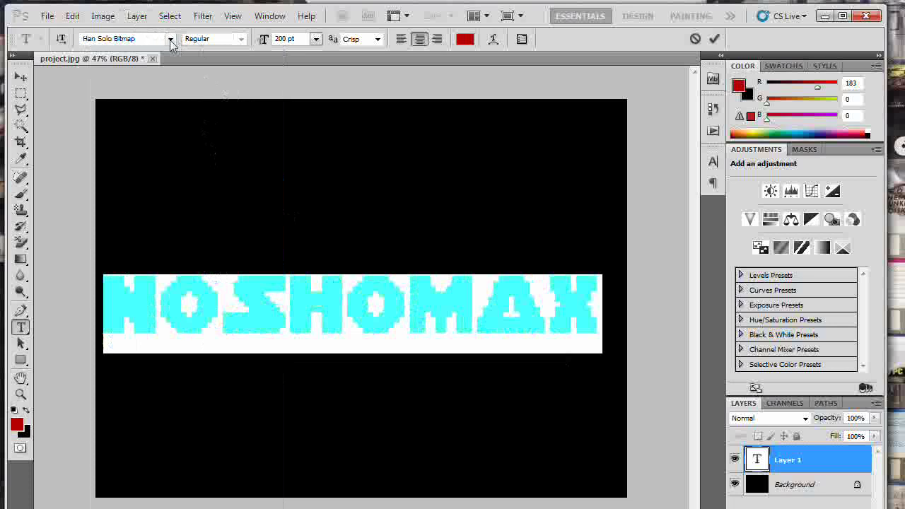
left_click_drag(170, 39, 162, 107)
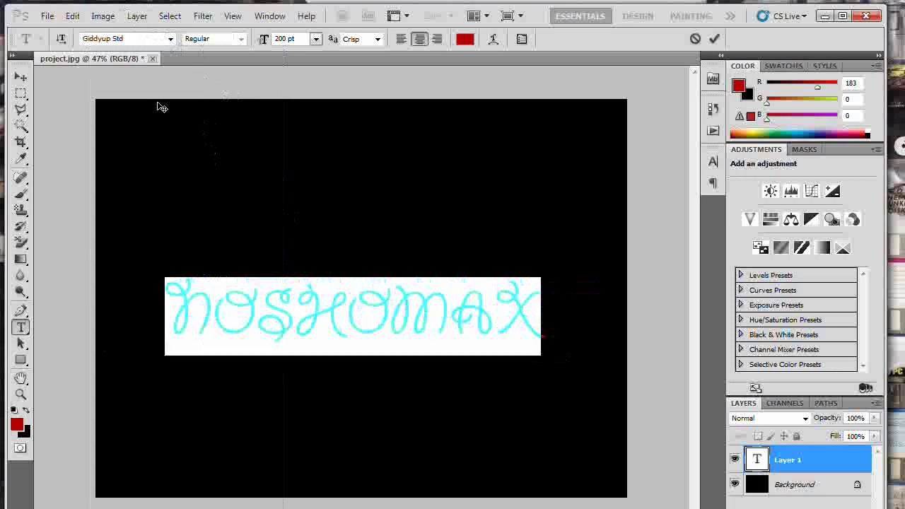
type("dirt")
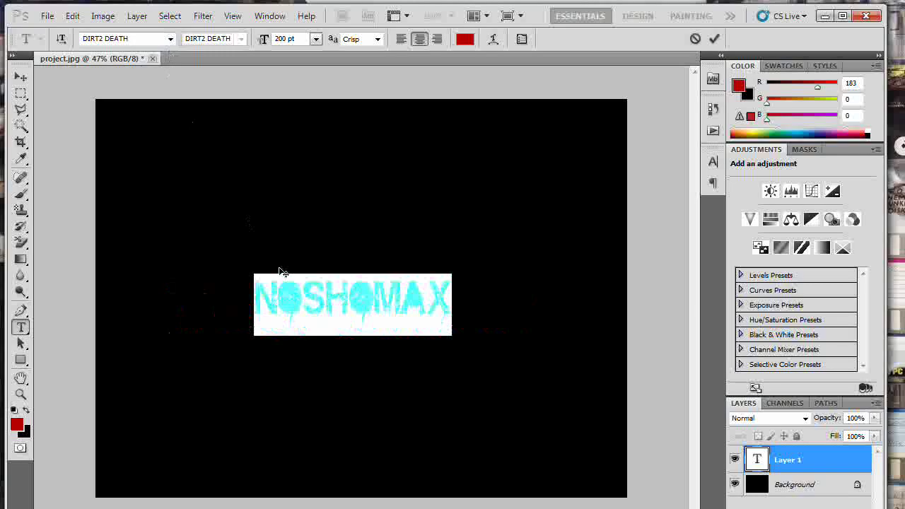
left_click(286, 320)
Resize the NOSHOMAX text to 300 pt and commit the edit.
left_click_drag(259, 295, 510, 309)
double_click(283, 38)
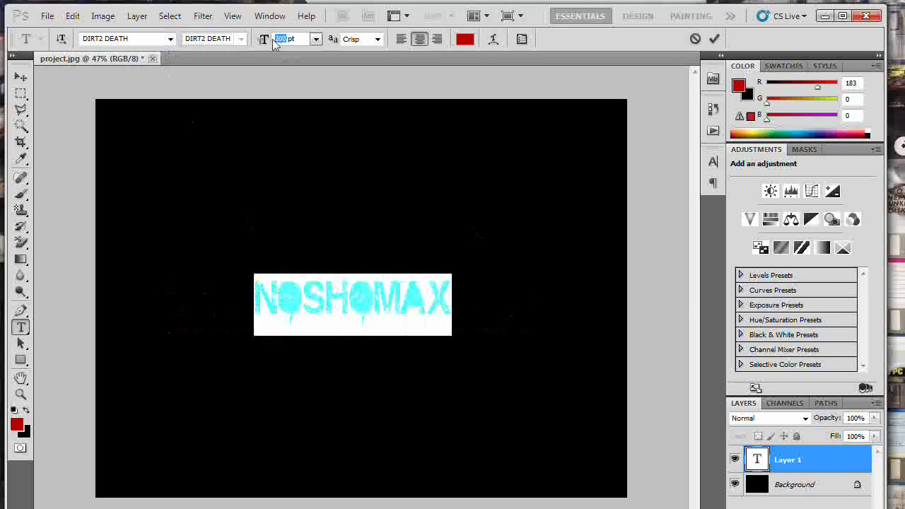
type("3")
key("Return")
type("300")
key("Return")
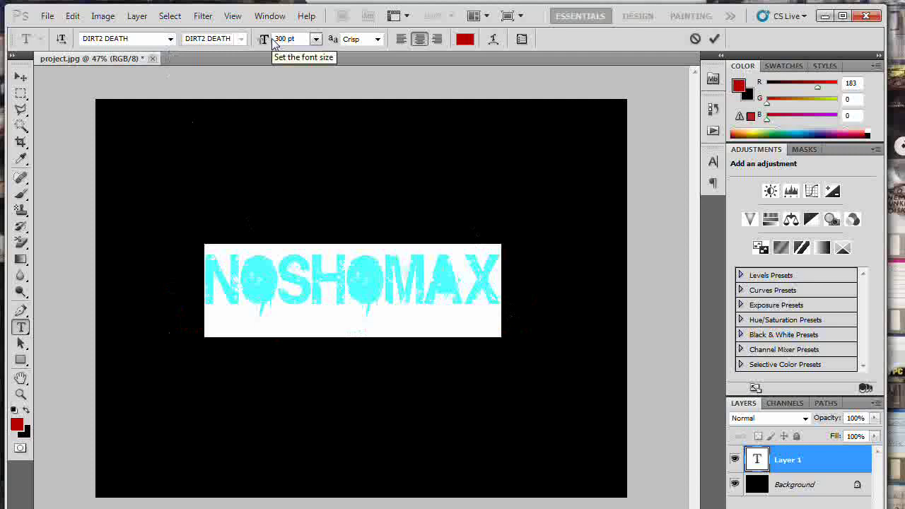
left_click(312, 300)
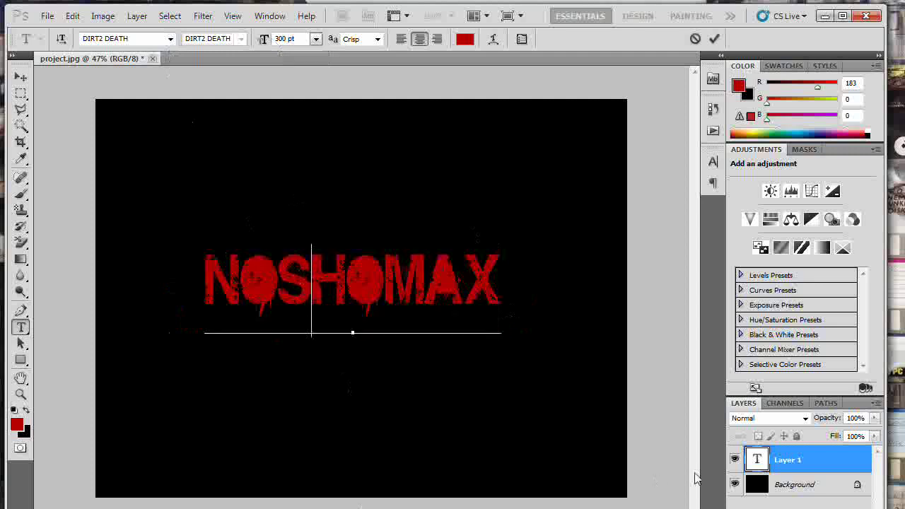
left_click(781, 463)
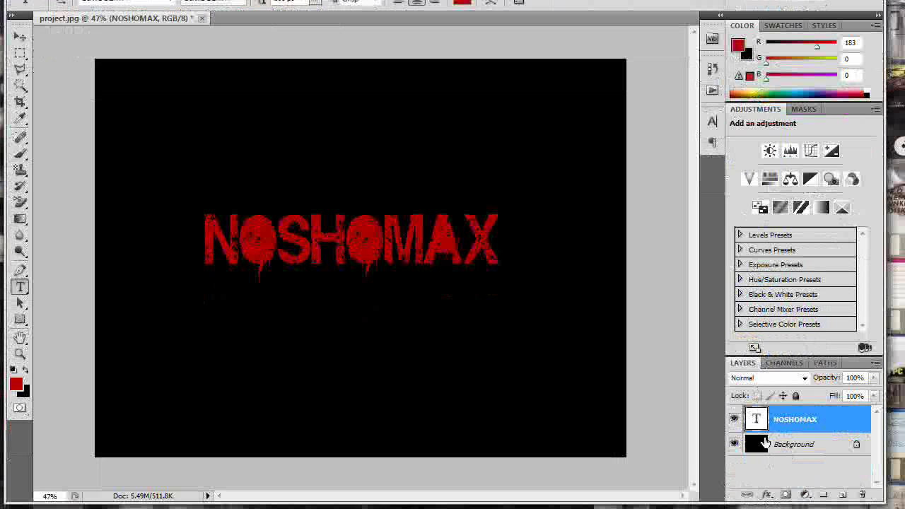
left_click(766, 494)
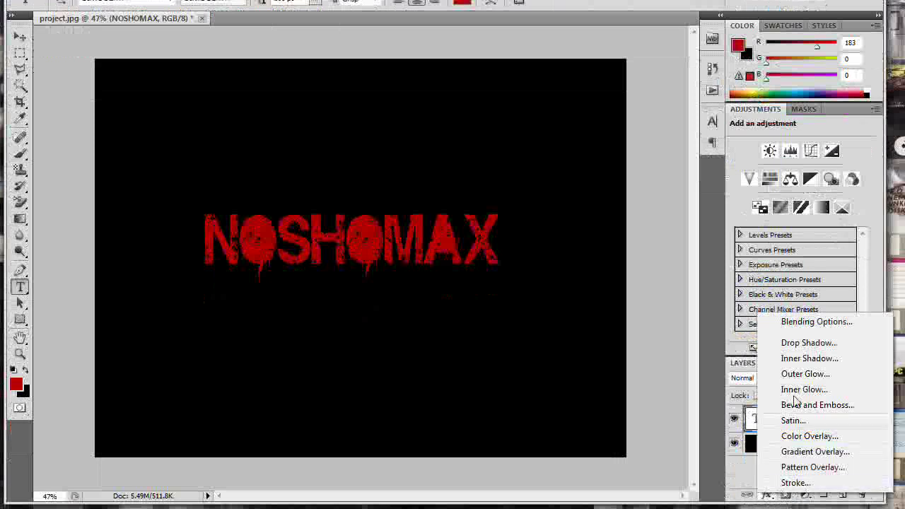
Enable Drop Shadow on NOSHOMAX and enlarge its Inner Shadow size.
left_click(809, 342)
left_click_drag(590, 127, 536, 83)
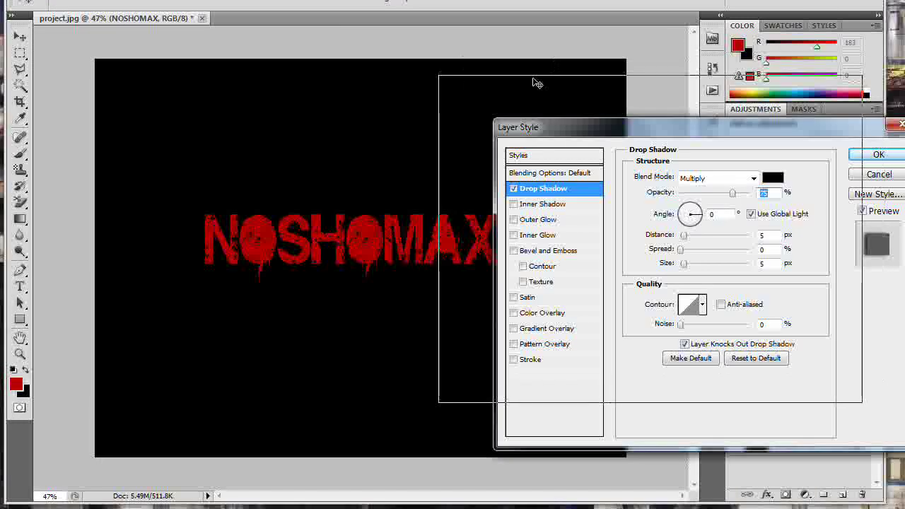
left_click_drag(535, 83, 534, 80)
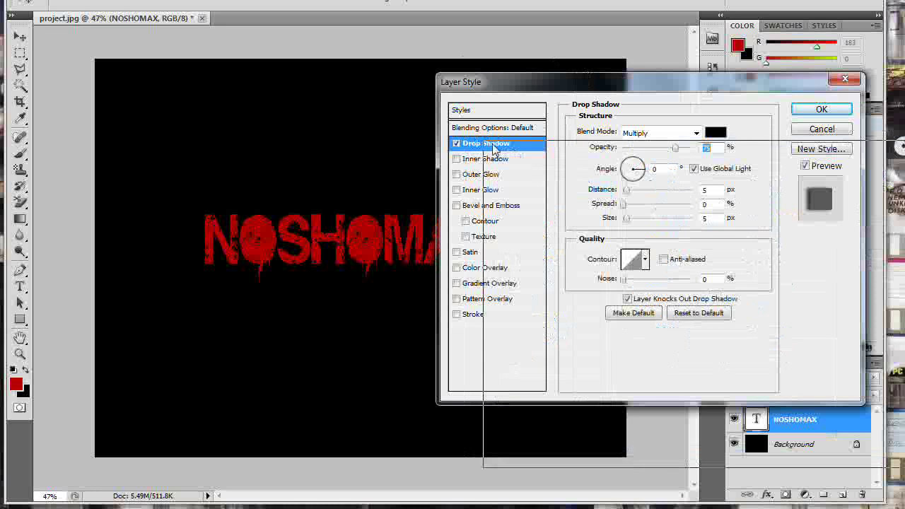
left_click_drag(494, 148, 506, 147)
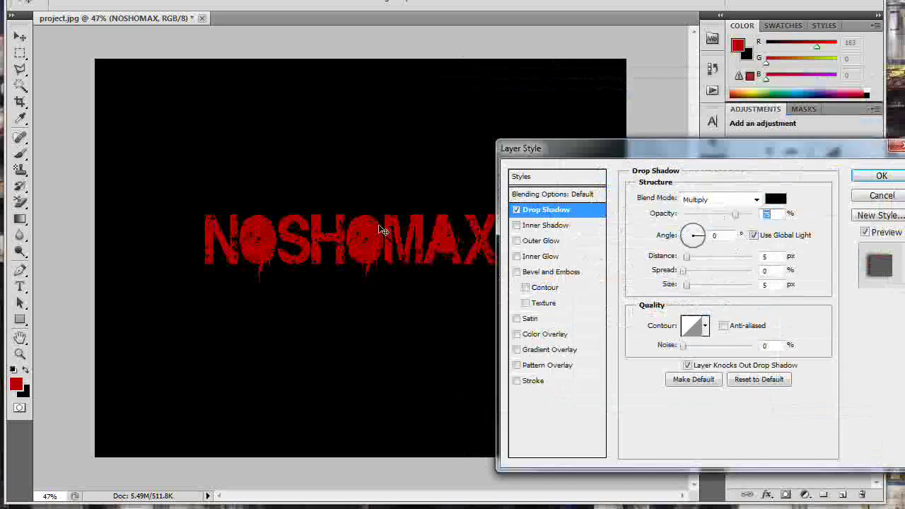
left_click(535, 227)
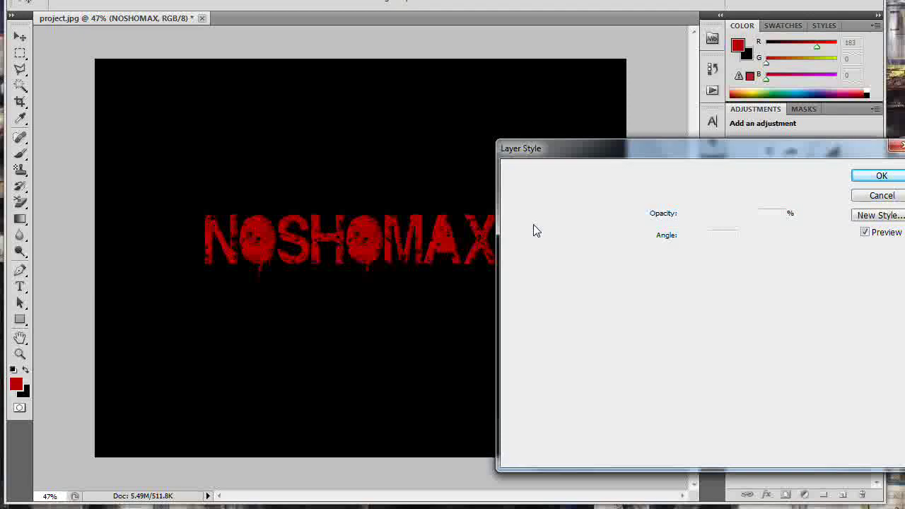
left_click_drag(684, 284, 703, 296)
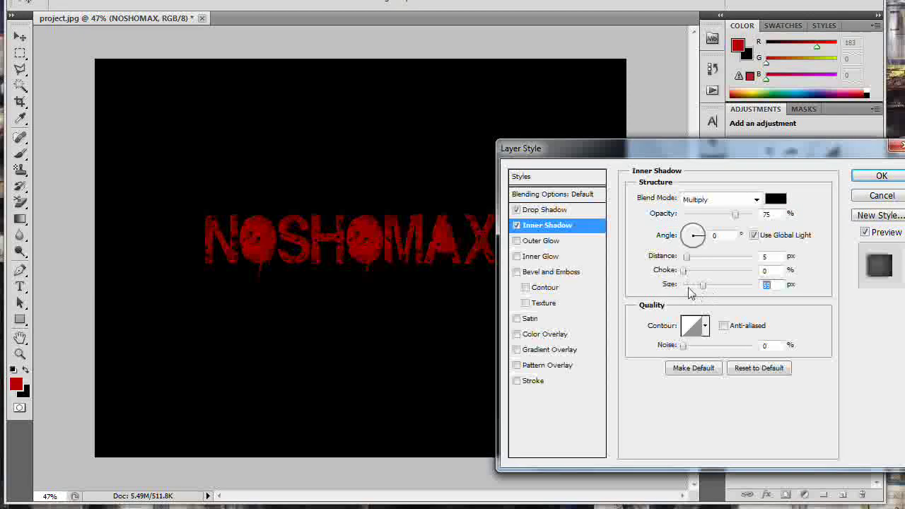
Add a dark red (570d0d) Inner Glow and turn on Color Overlay.
left_click(516, 256)
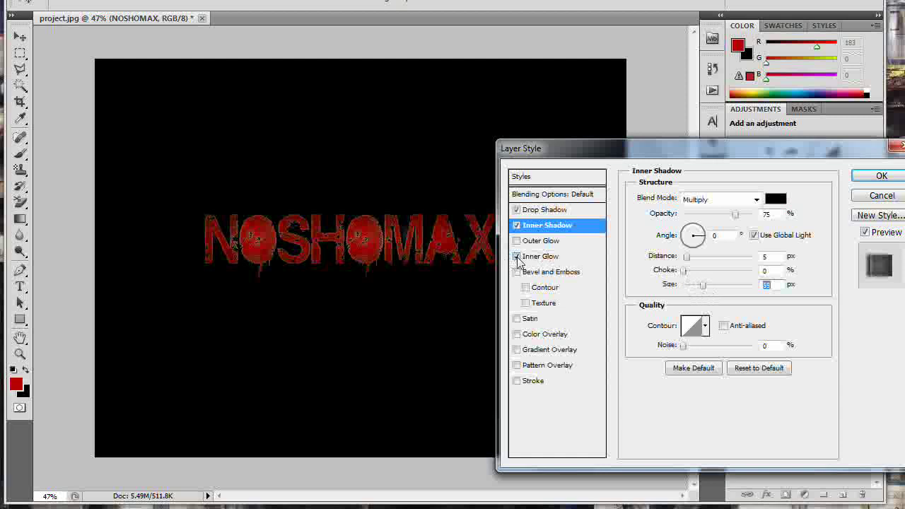
left_click(548, 260)
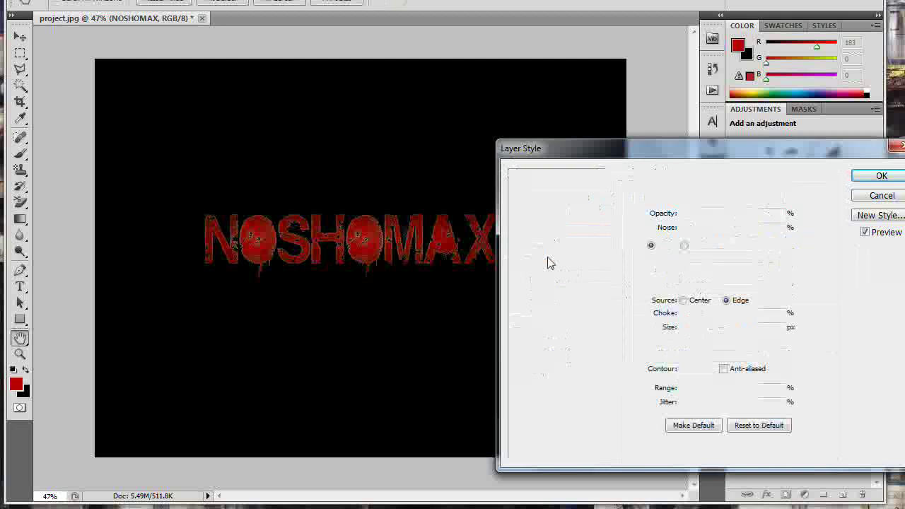
left_click(666, 244)
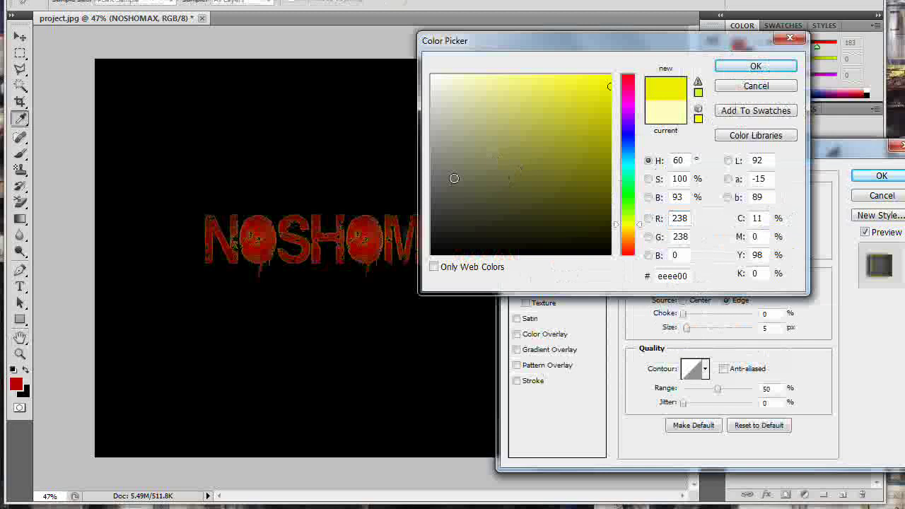
mouse_move(453, 178)
left_mouse_down()
mouse_move(594, 188)
mouse_move(610, 75)
left_mouse_up()
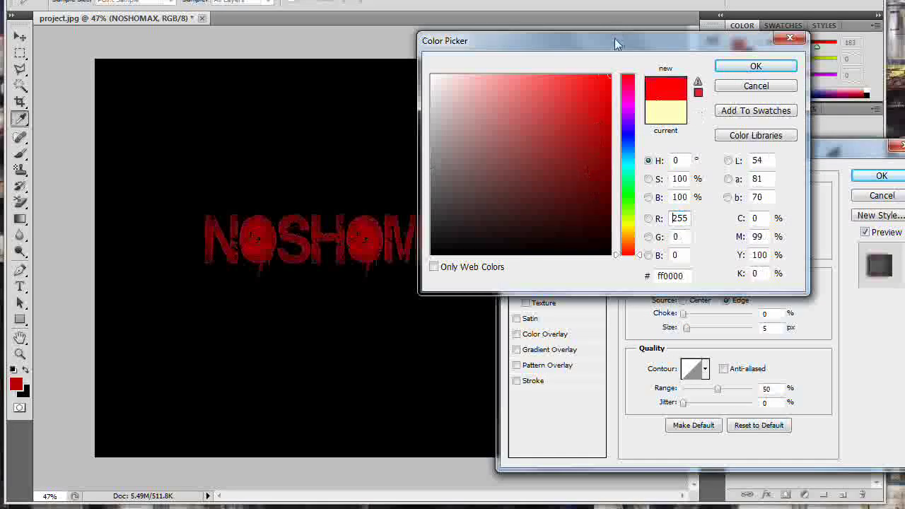
left_click(584, 193)
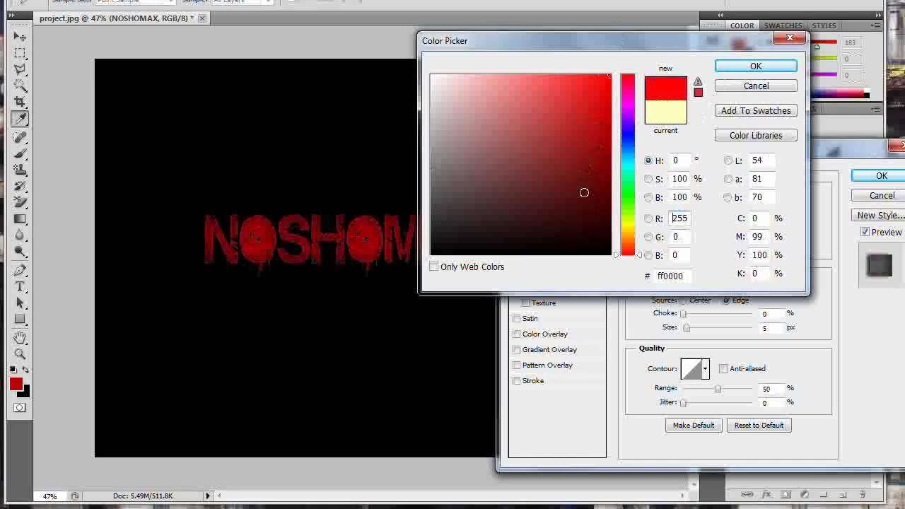
left_click(755, 66)
left_click(515, 335)
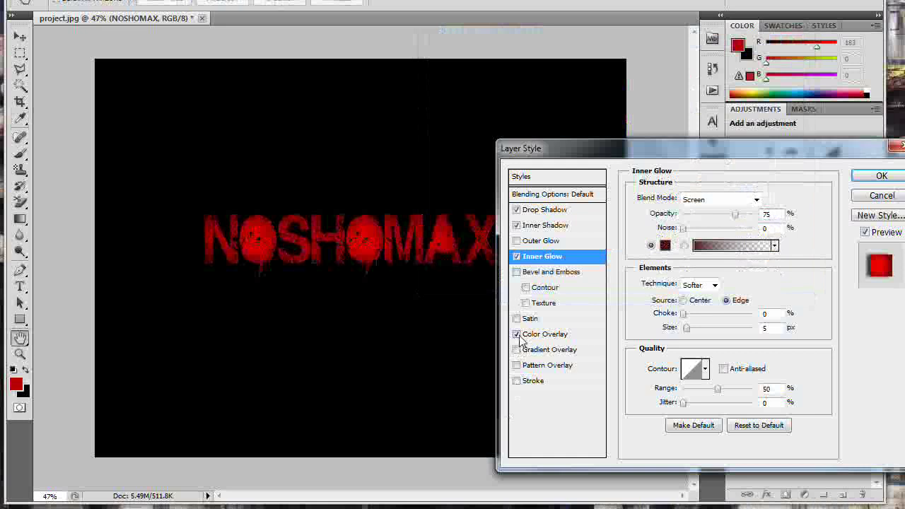
Swap Color Overlay for a low-opacity Gradient Overlay, leave Stroke unchanged, and apply the style.
left_click(516, 334)
left_click(548, 349)
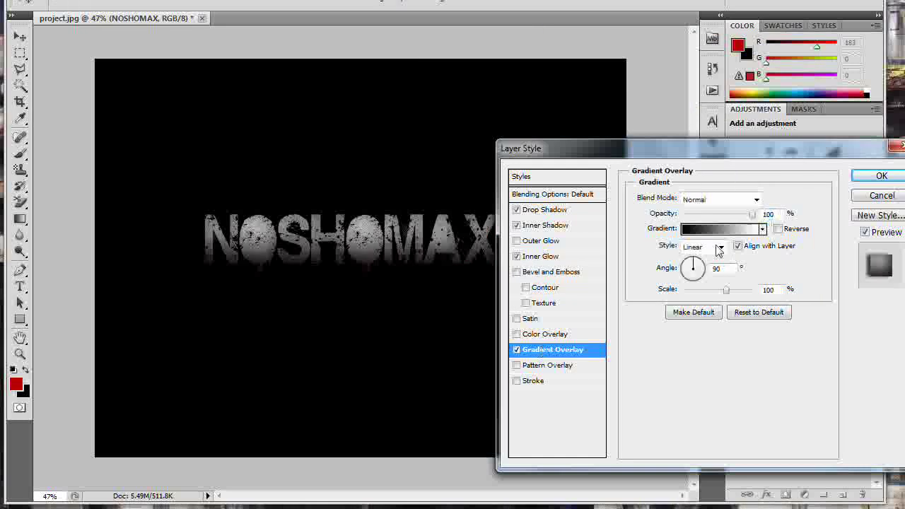
left_click_drag(752, 214, 696, 215)
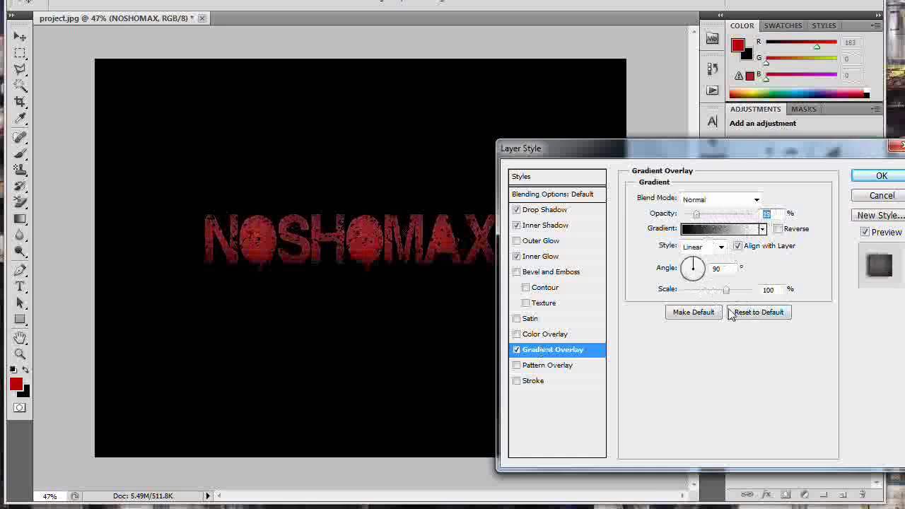
left_click(534, 381)
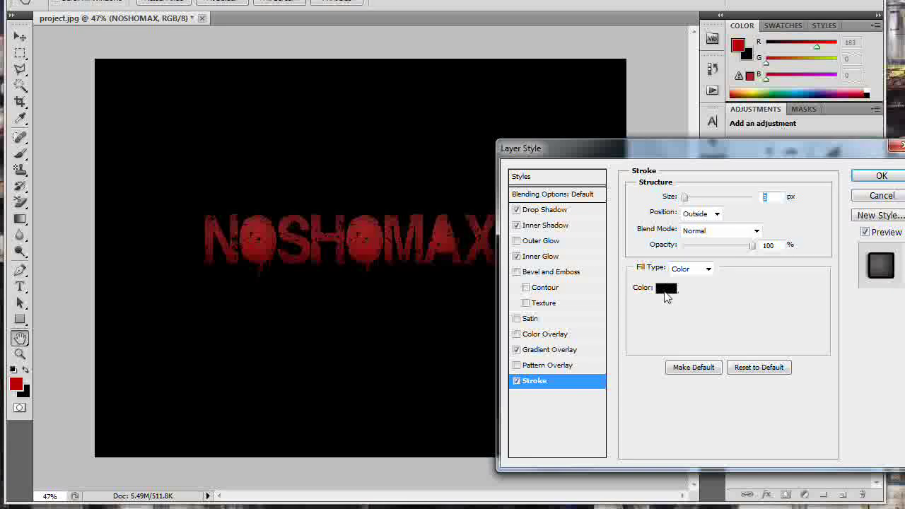
left_click(665, 291)
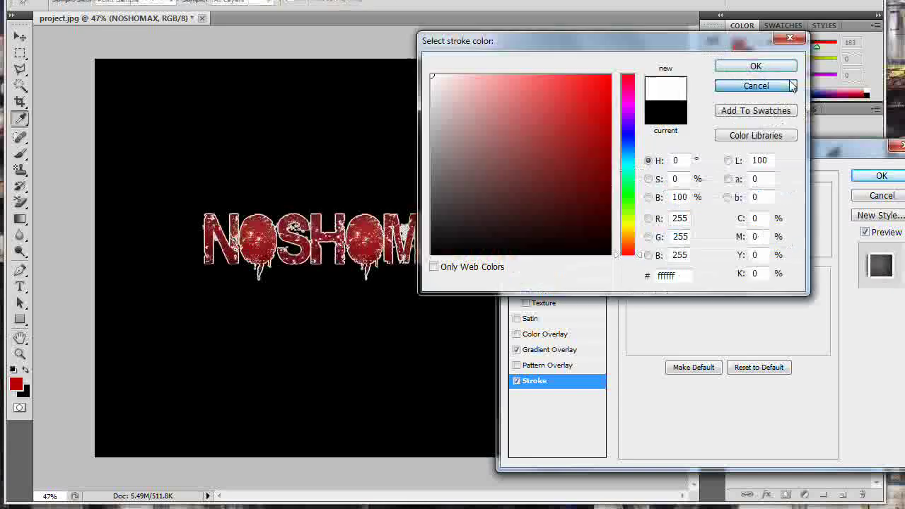
left_click(792, 85)
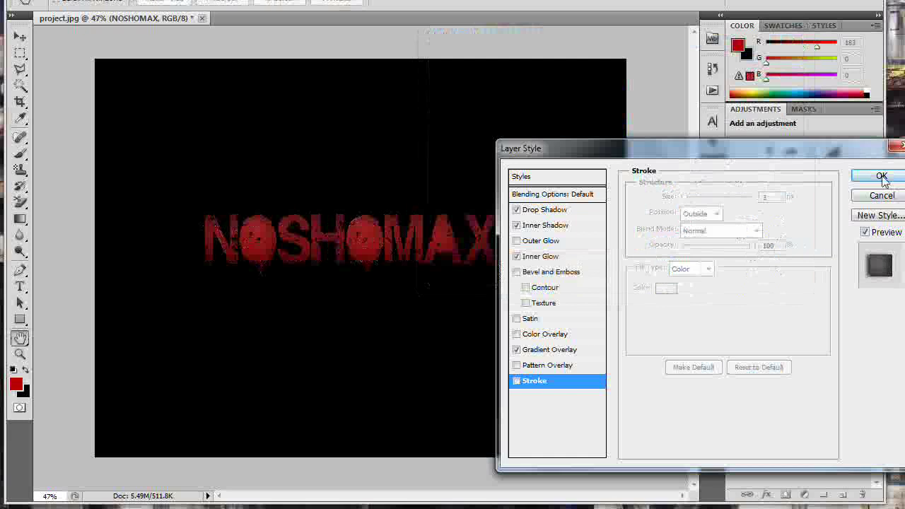
left_click(881, 177)
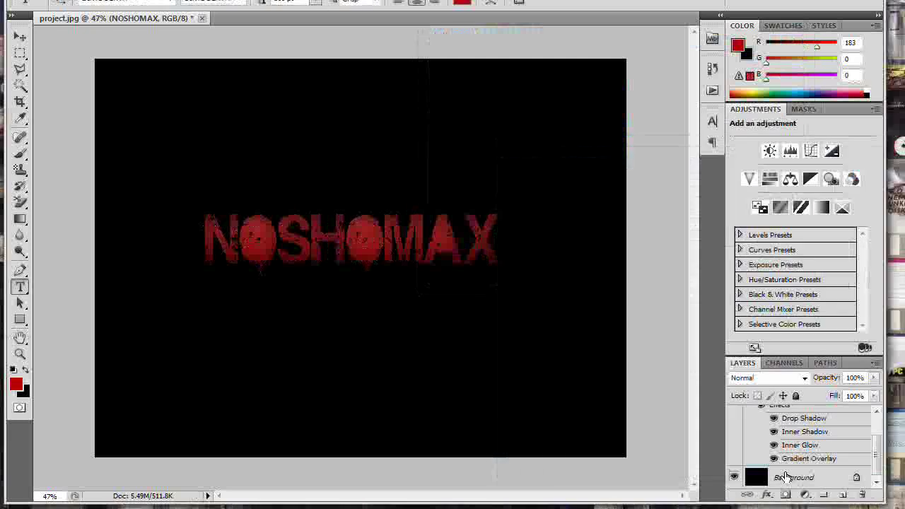
Add a new Layer 1, switch to the Brush, and set foreground colour to cyan 0a9fc4.
left_click(842, 494)
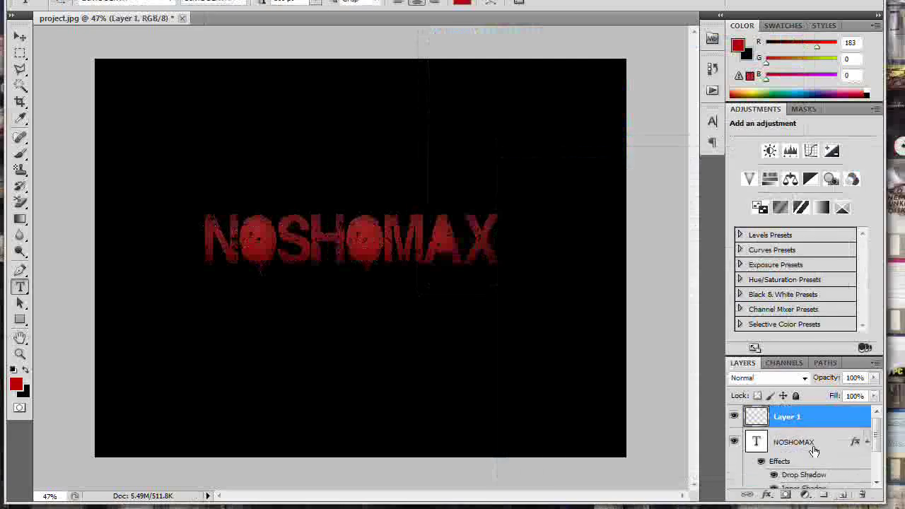
key("b")
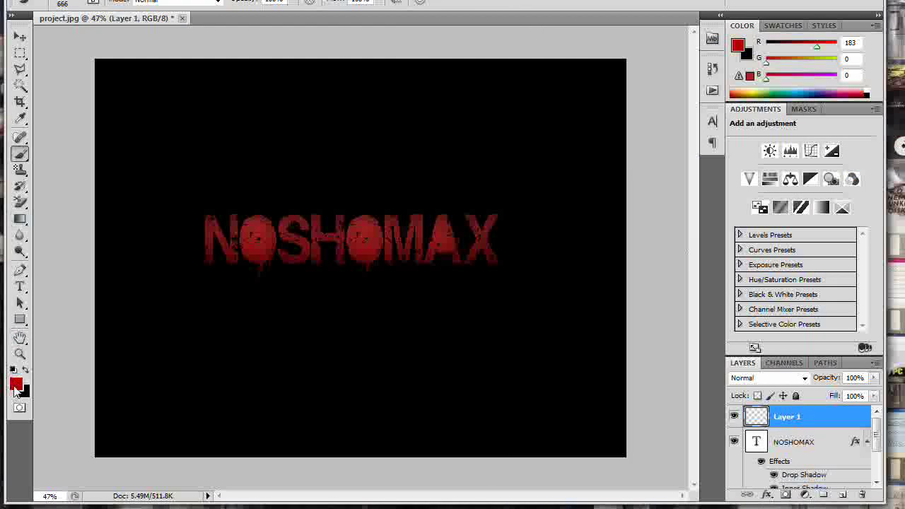
left_click(15, 385)
left_click(628, 158)
left_click(594, 89)
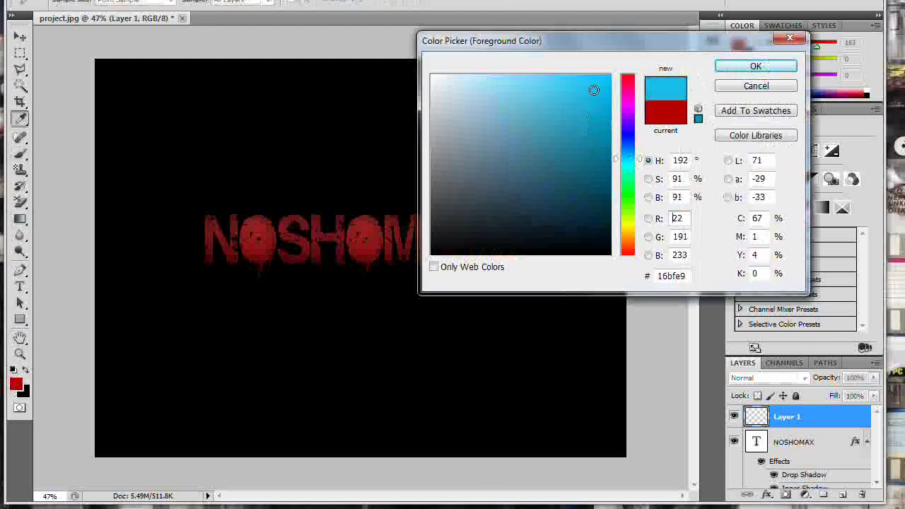
left_click_drag(594, 90, 601, 116)
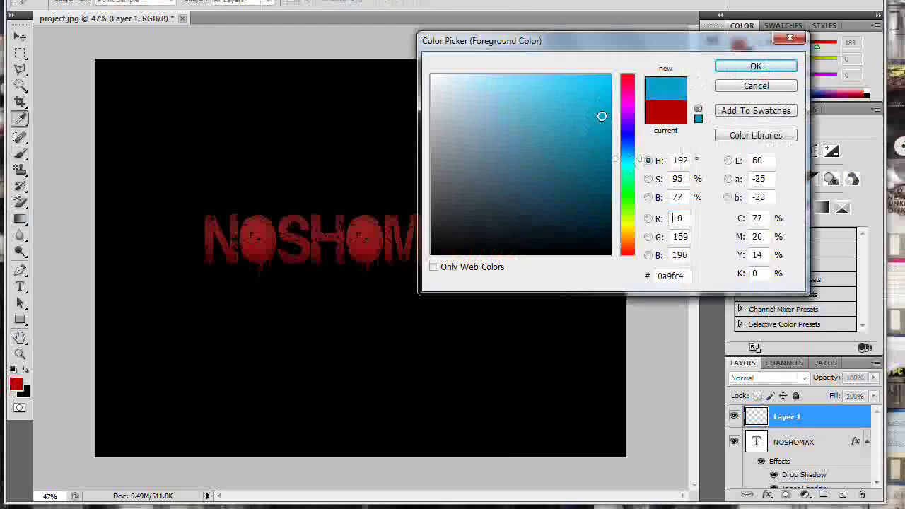
left_click(751, 65)
left_click(366, 205)
key("ctrl+z")
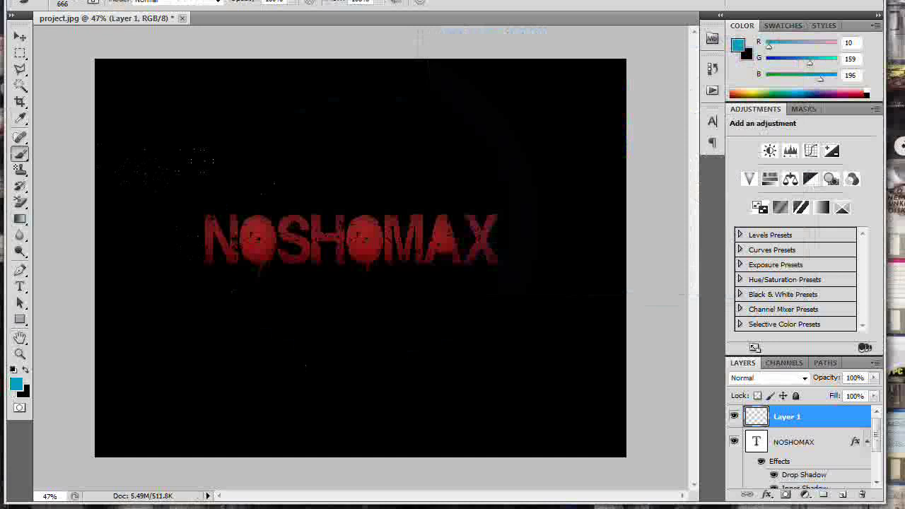
Paint soft cyan dabs over N, OS, SHO, OMA and X with a 199–463 px brush.
right_click(266, 251)
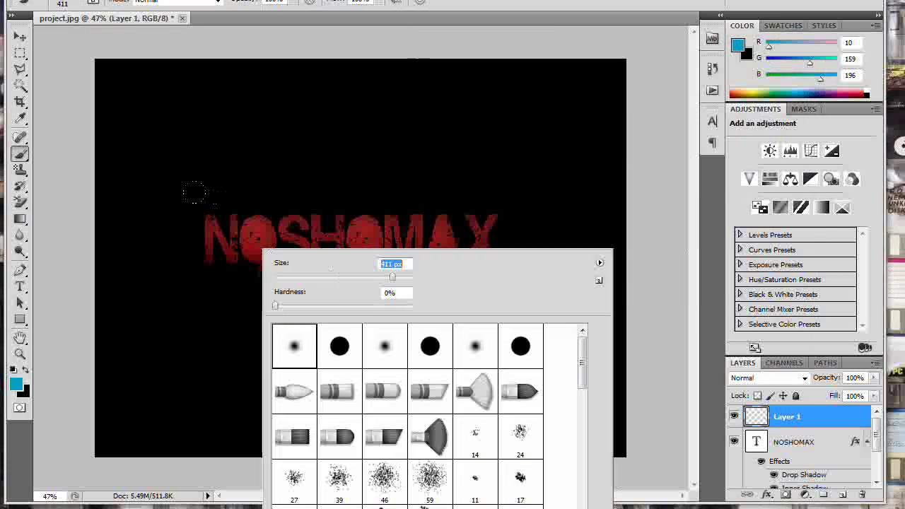
left_click(226, 233)
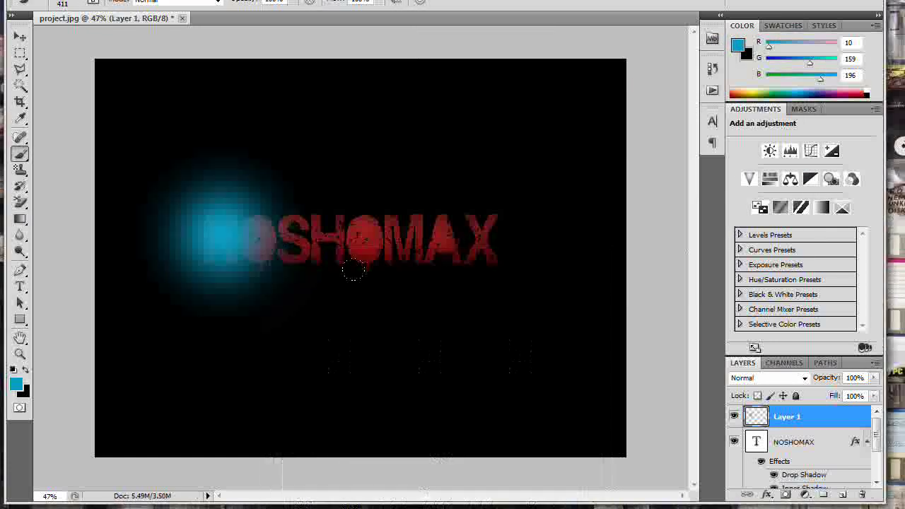
right_click(261, 202)
left_click_drag(438, 269, 424, 268)
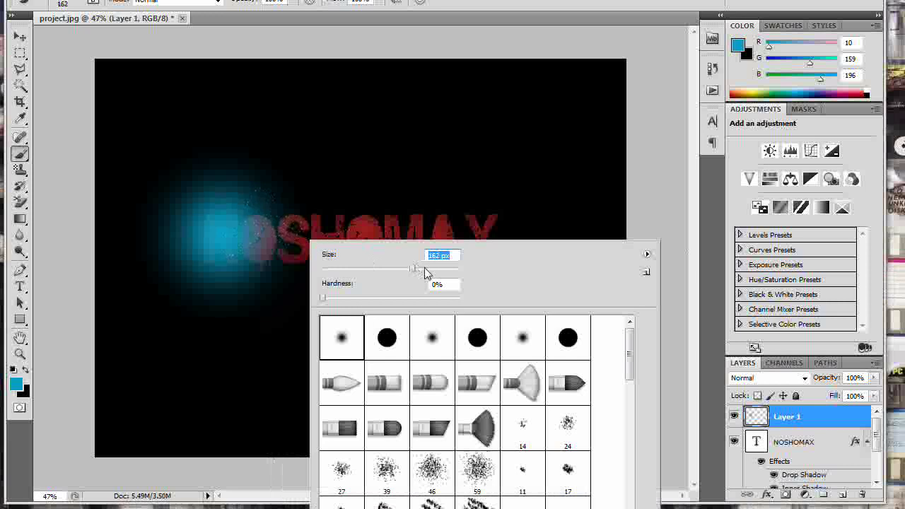
left_click(265, 237)
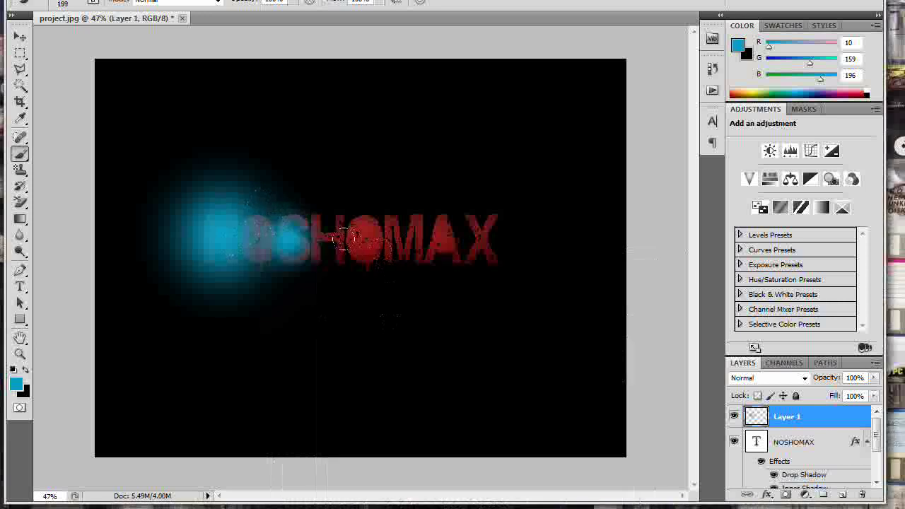
right_click(357, 247)
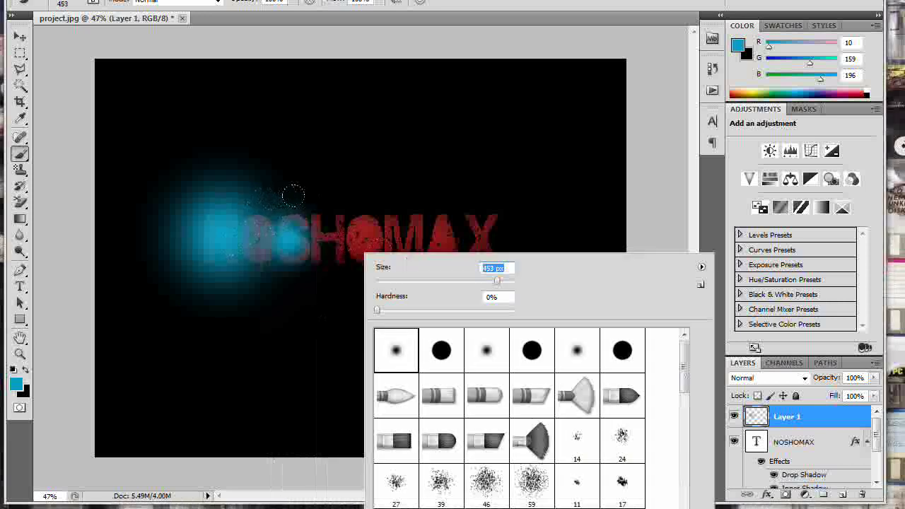
left_click(357, 254)
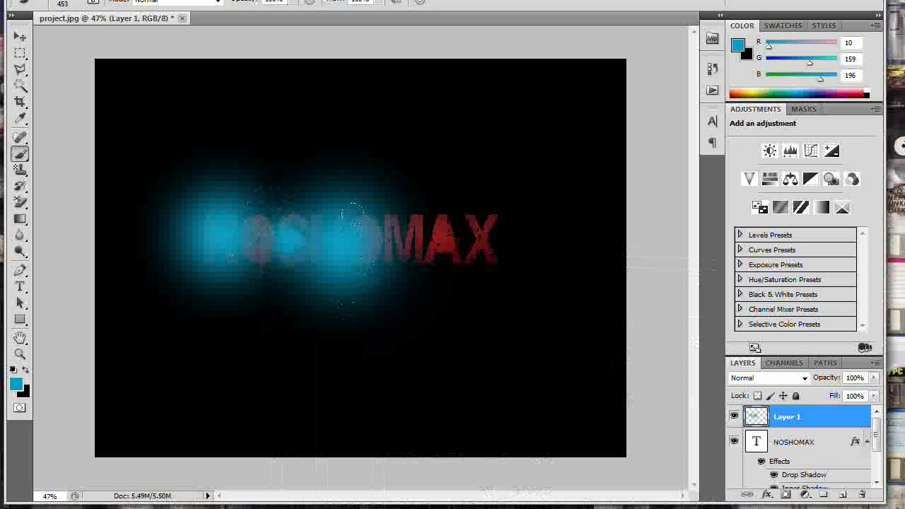
left_click(431, 239)
right_click(443, 197)
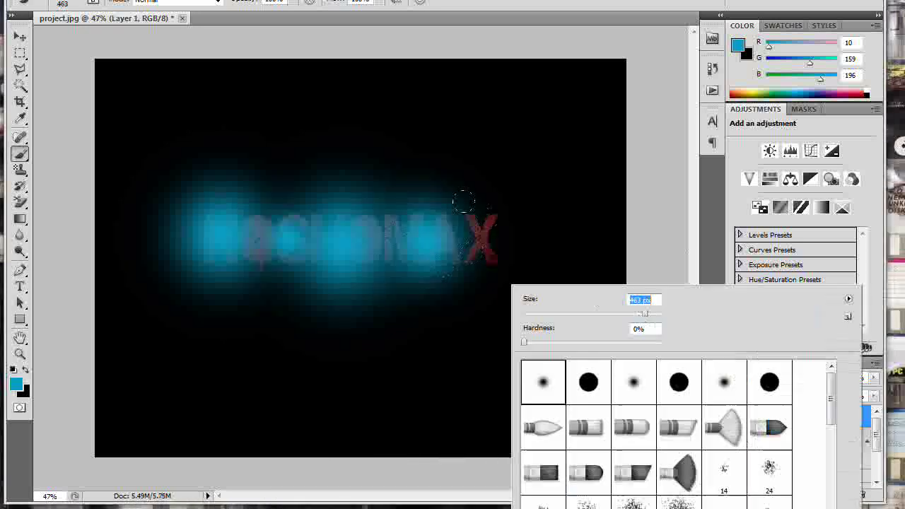
left_click(484, 237)
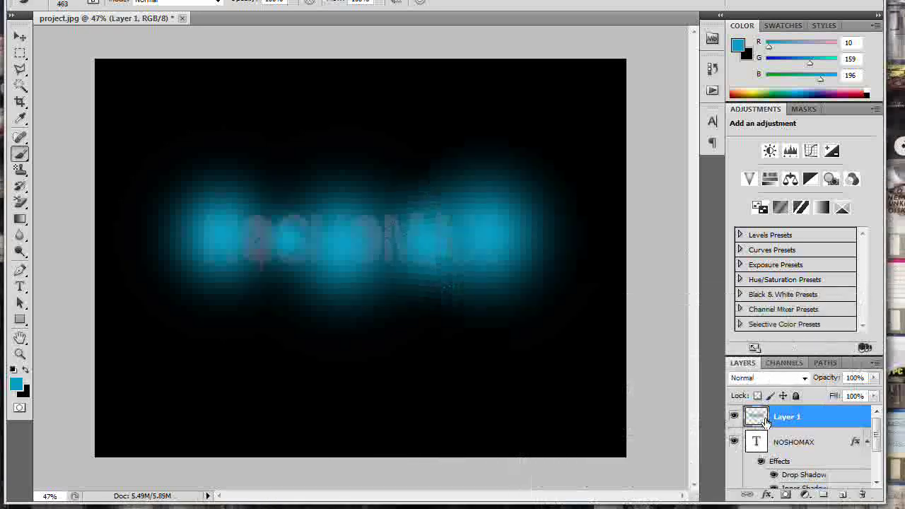
scroll(812, 452, "down", 2)
scroll(813, 452, "up", 1)
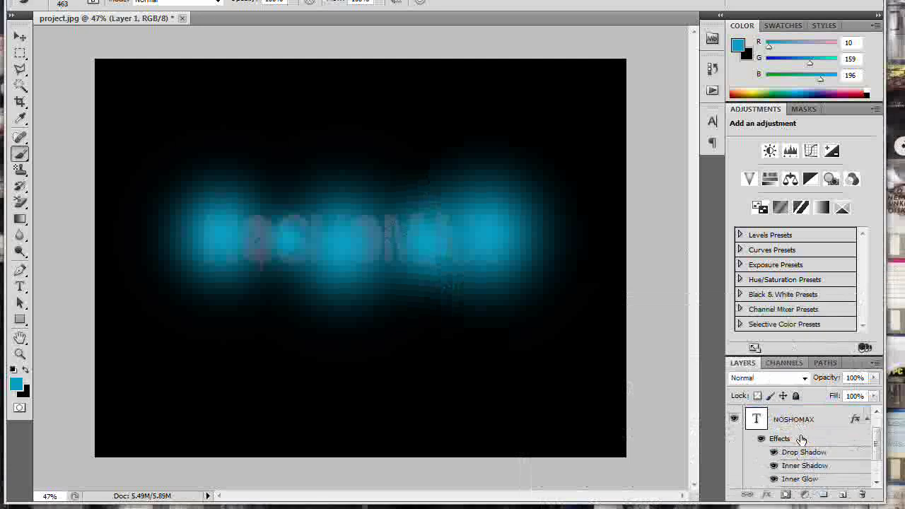
Collapse the NOSHOMAX effects list and move Layer 1 below the text layer.
left_click_drag(792, 438, 800, 474)
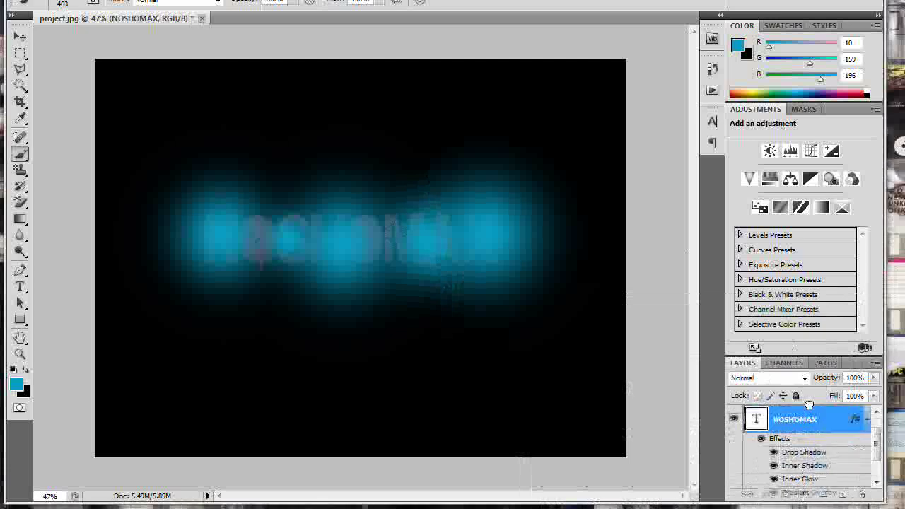
mouse_move(812, 424)
left_mouse_down()
mouse_move(808, 499)
mouse_move(808, 476)
left_mouse_up()
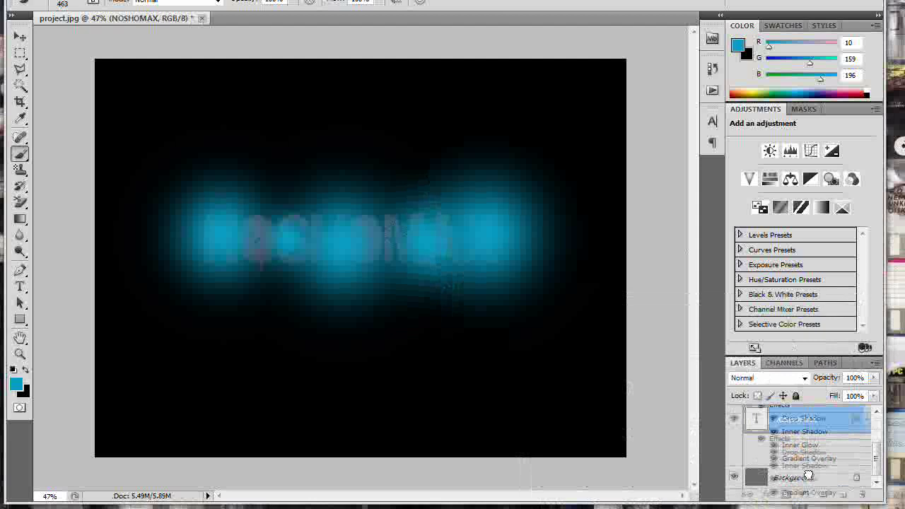
left_click_drag(808, 476, 806, 467)
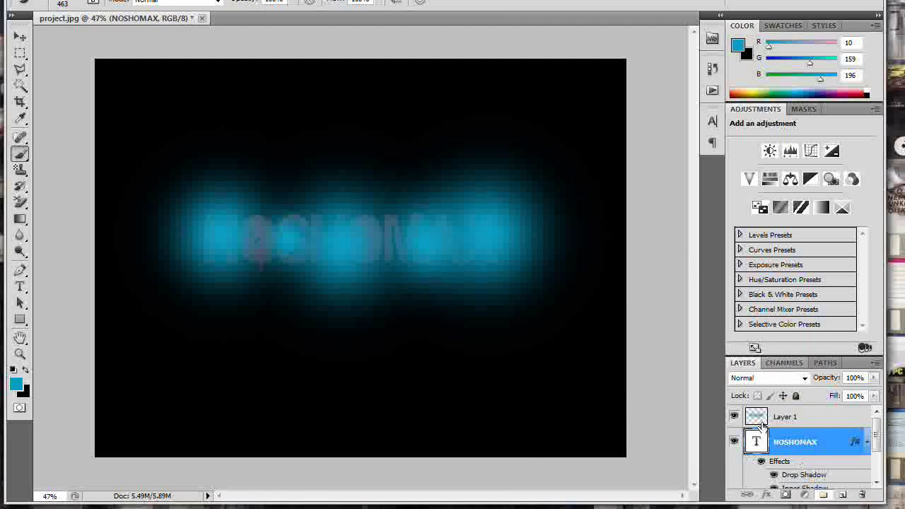
left_click_drag(749, 441, 851, 459)
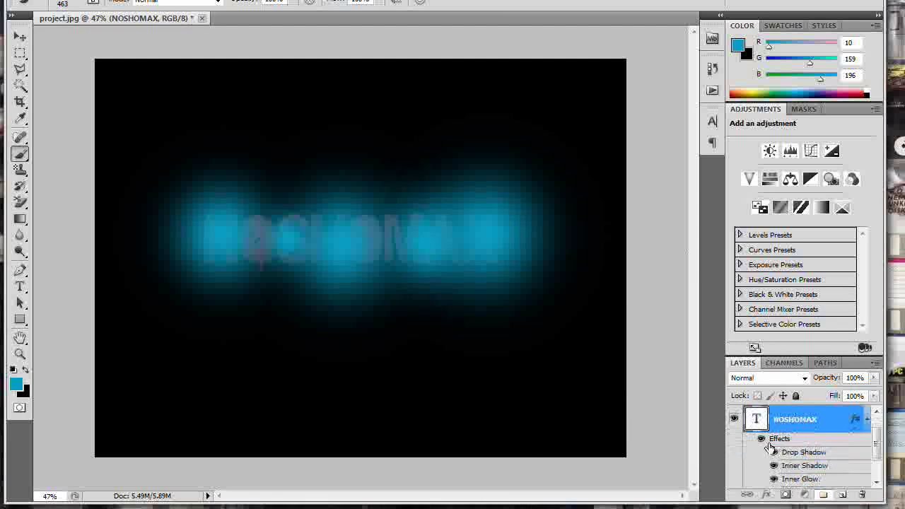
left_click(867, 442)
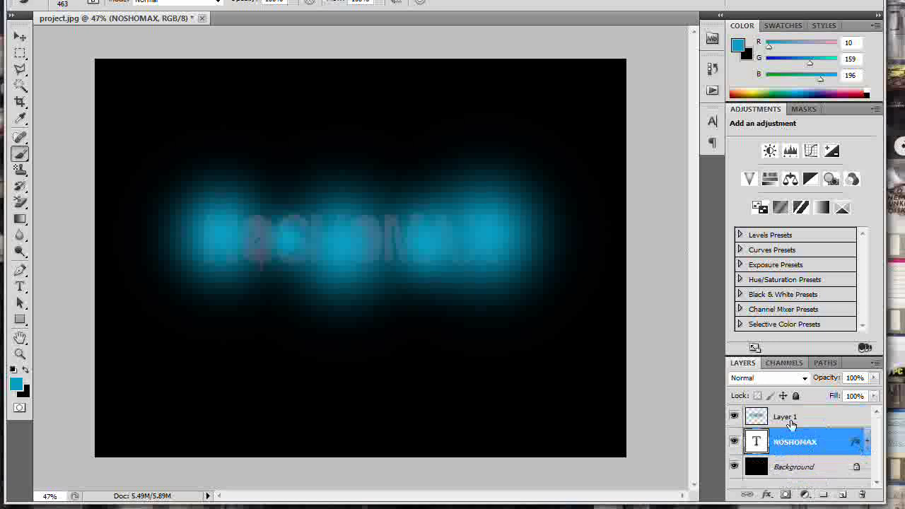
left_click_drag(785, 418, 788, 467)
left_click_drag(794, 419, 793, 456)
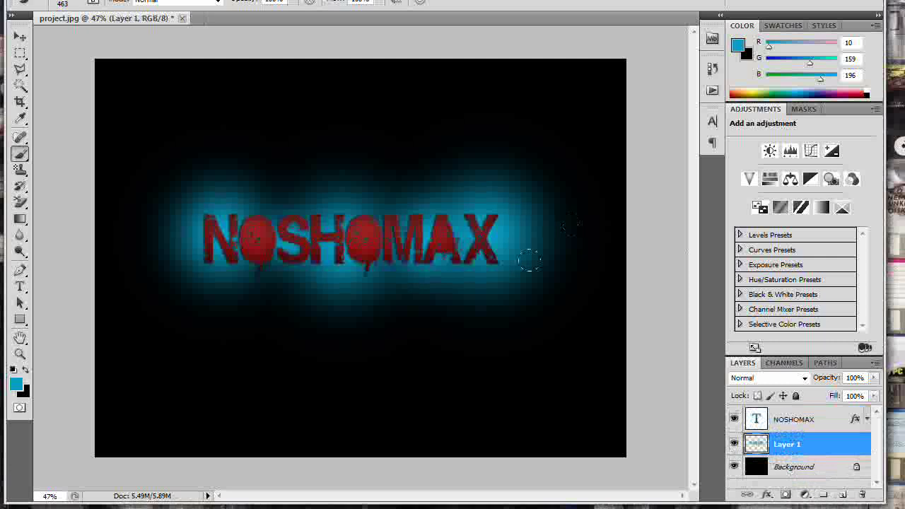
Try Color Dodge, Hard Light, Difference and other blend modes on Layer 1, then hide it.
left_click(766, 377)
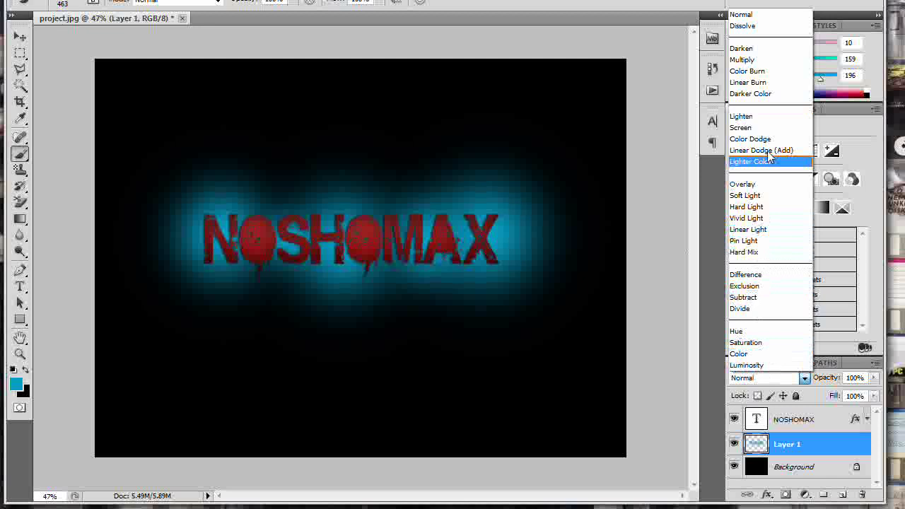
left_click(753, 139)
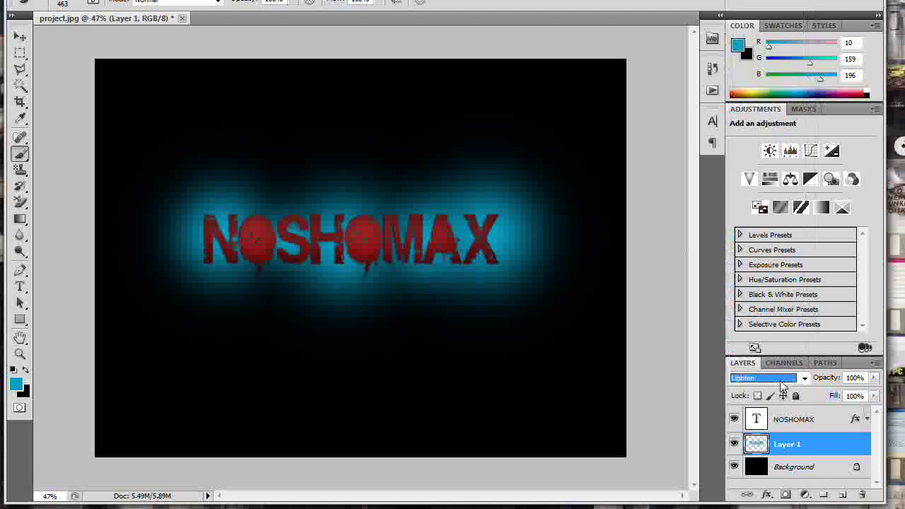
key("Down")
key("Down")
key("Down")
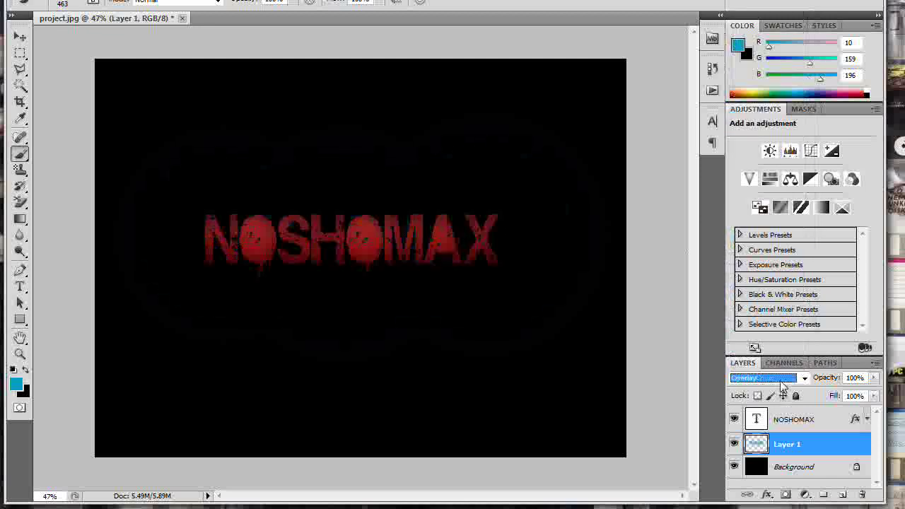
key("Down")
key("Down")
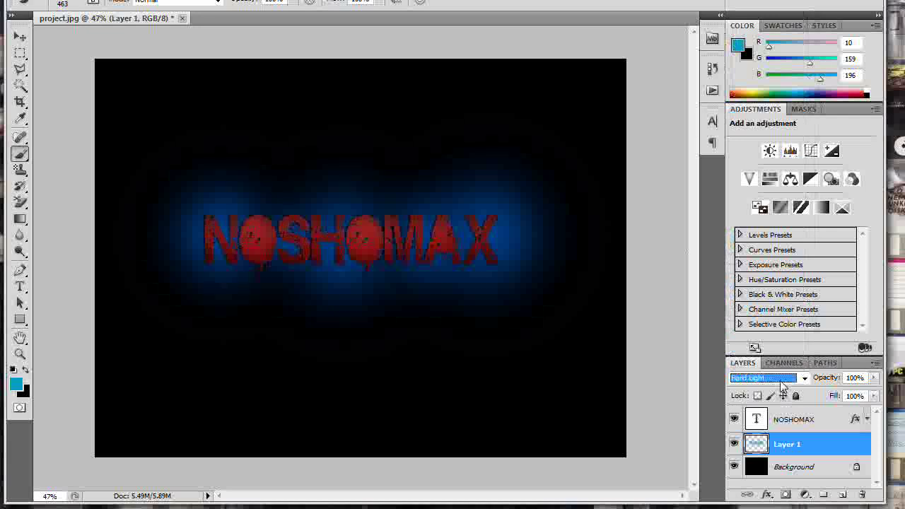
key("Down")
key("Down")
key("Down")
key("Down")
key("Down")
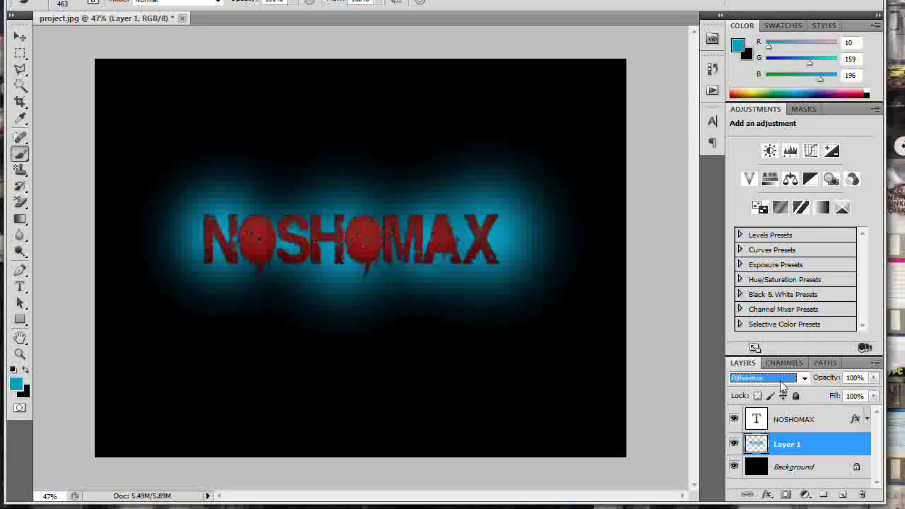
key("Down")
left_click(735, 443)
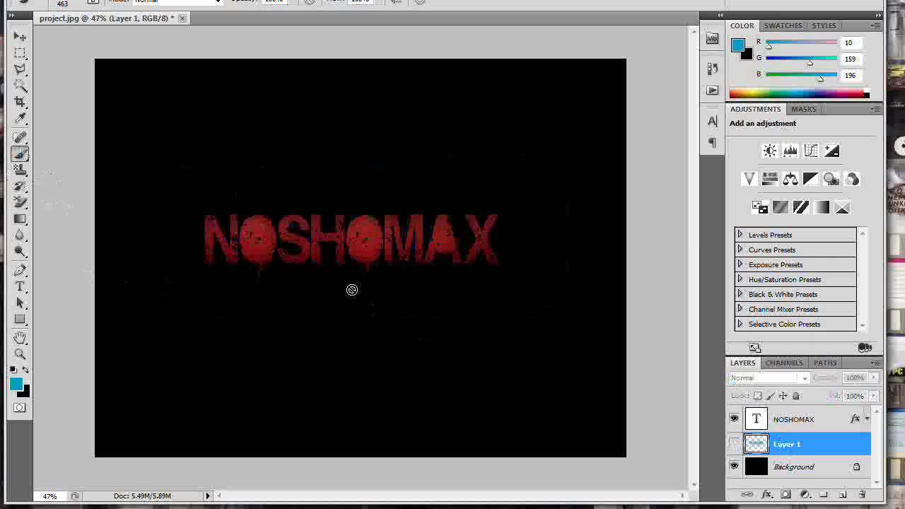
Duplicate the cyan glow Layer 1 as Layer 1 copy, keeping both layers hidden.
left_click(352, 289)
left_click(450, 181)
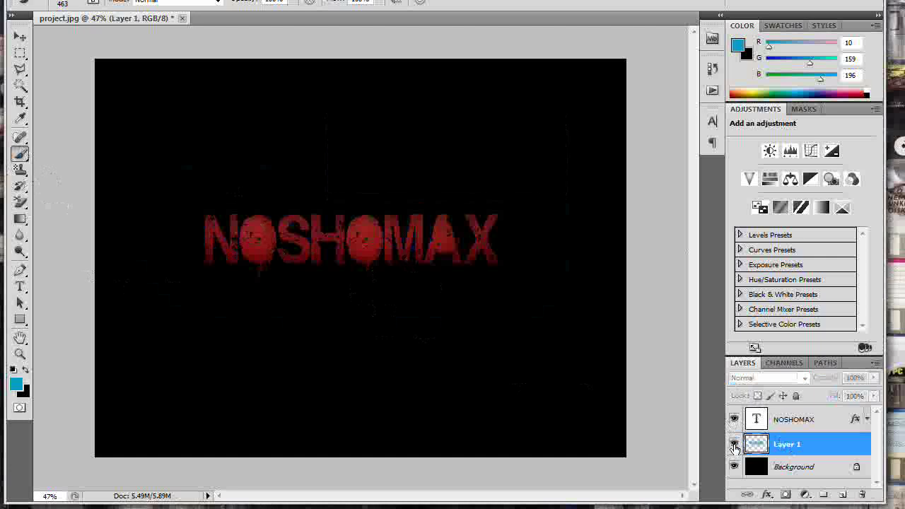
left_click(734, 444)
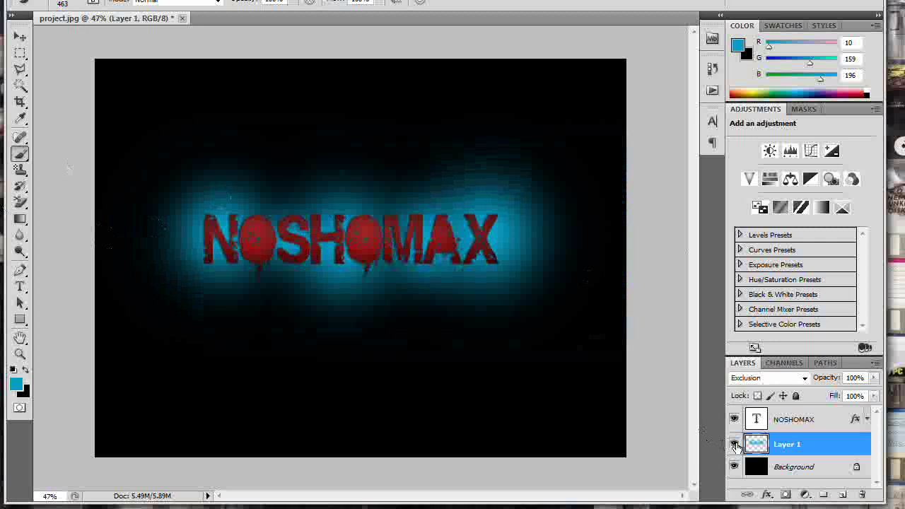
left_click(734, 443)
right_click(757, 444)
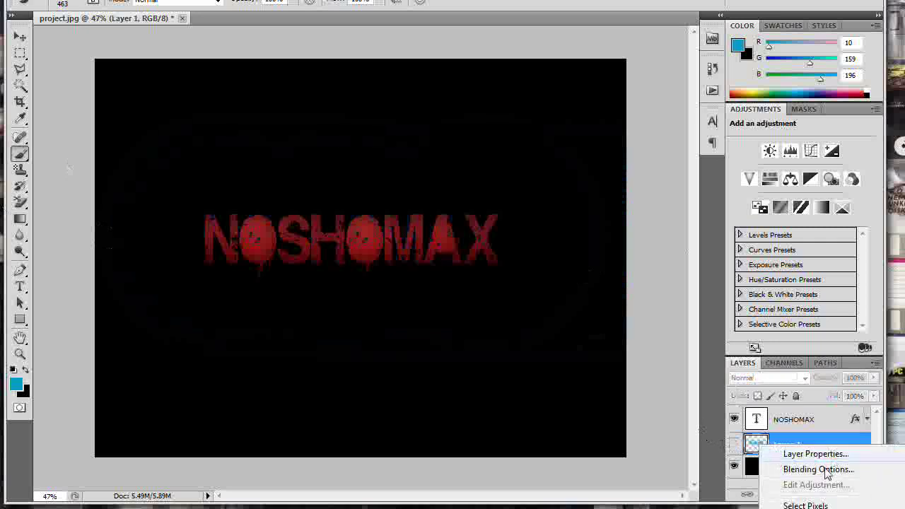
right_click(812, 444)
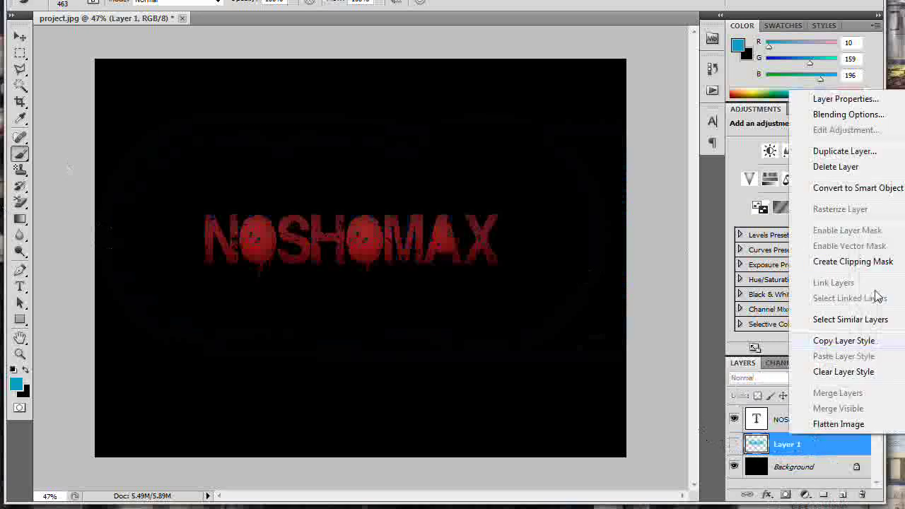
left_click(836, 152)
key("Return")
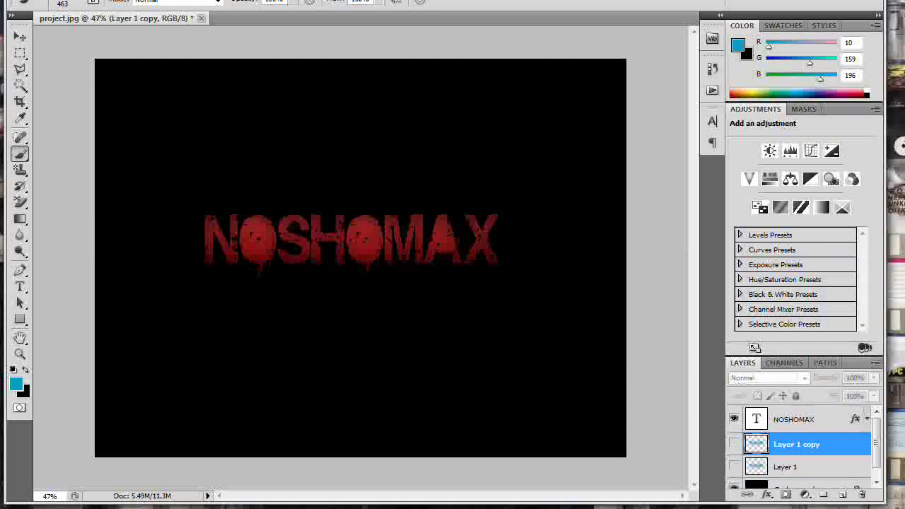
Replace the Notepad note with 'SO THIS IS BASIC AND NOW FOR EFFECTS' and return to Photoshop.
key("alt+Tab")
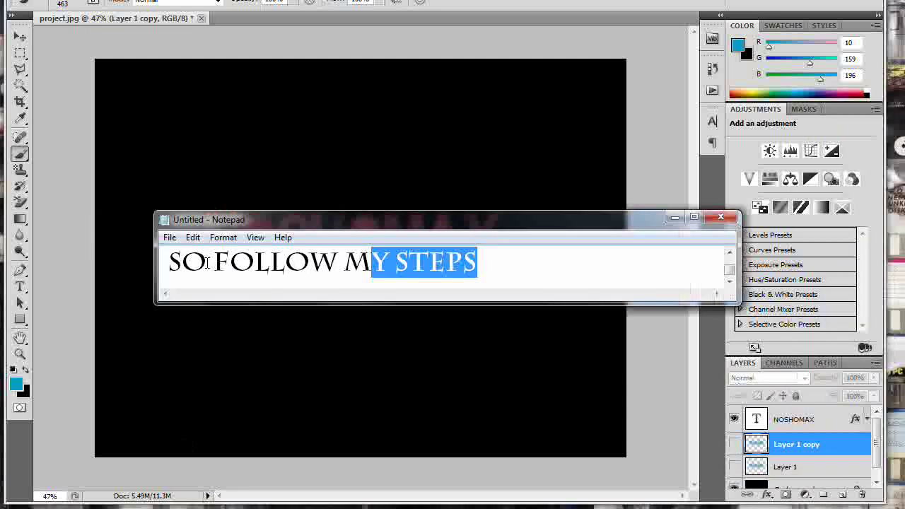
key("ctrl+a")
type("SO ")
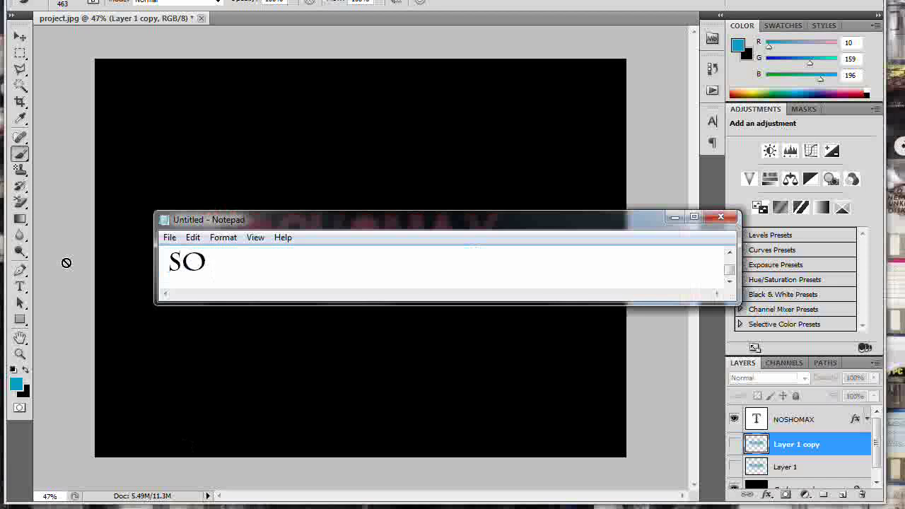
type("THIS I")
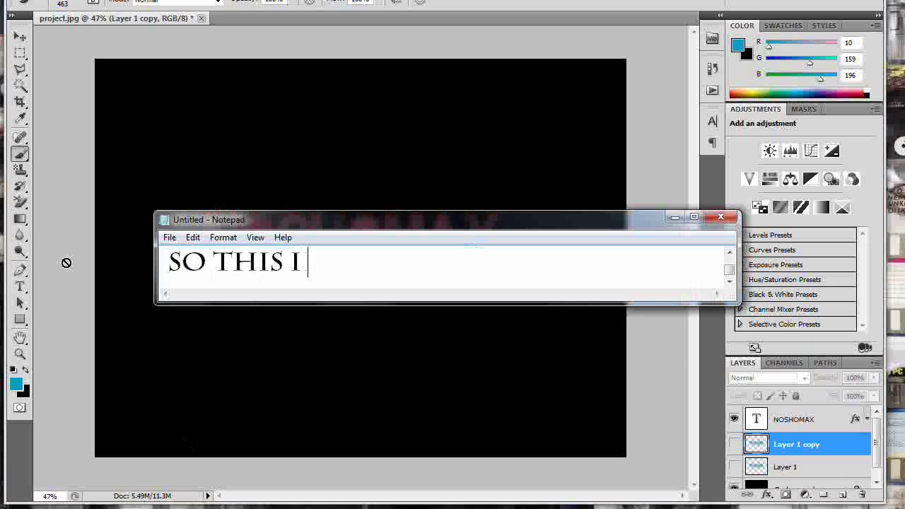
type("S BA")
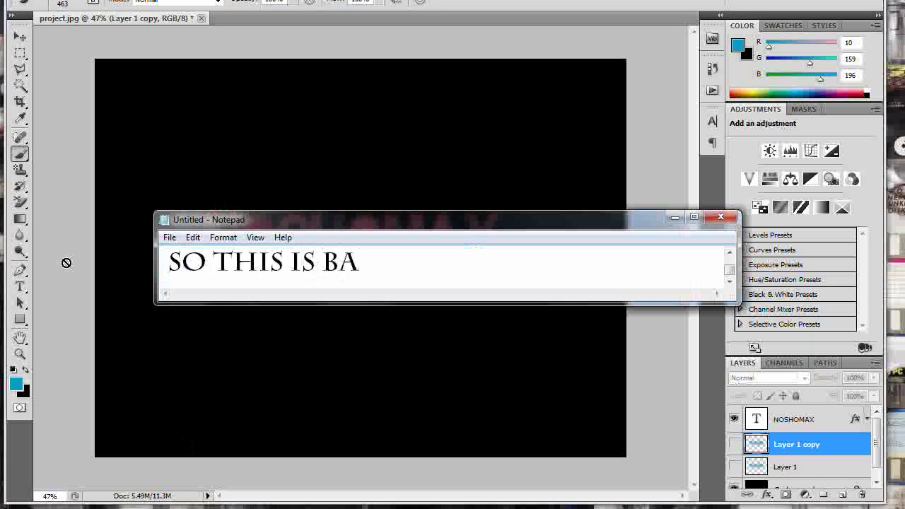
type("SIC ")
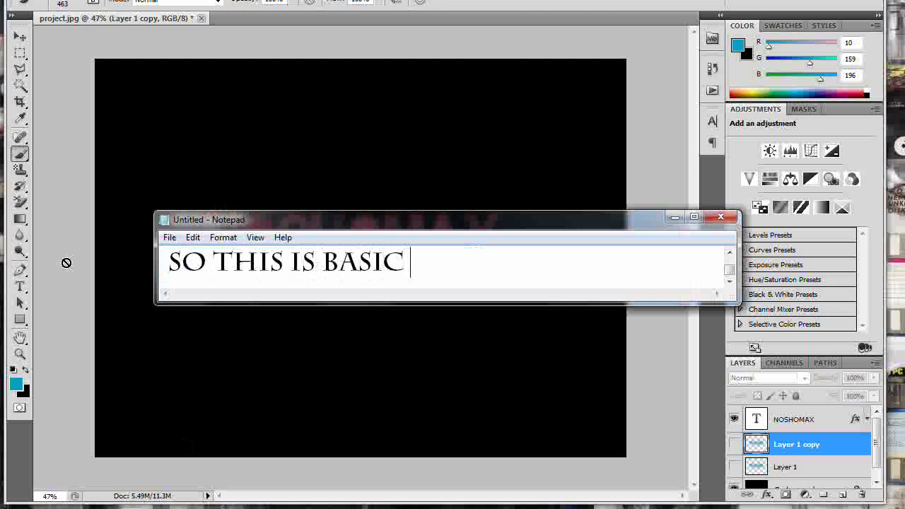
type("AND N")
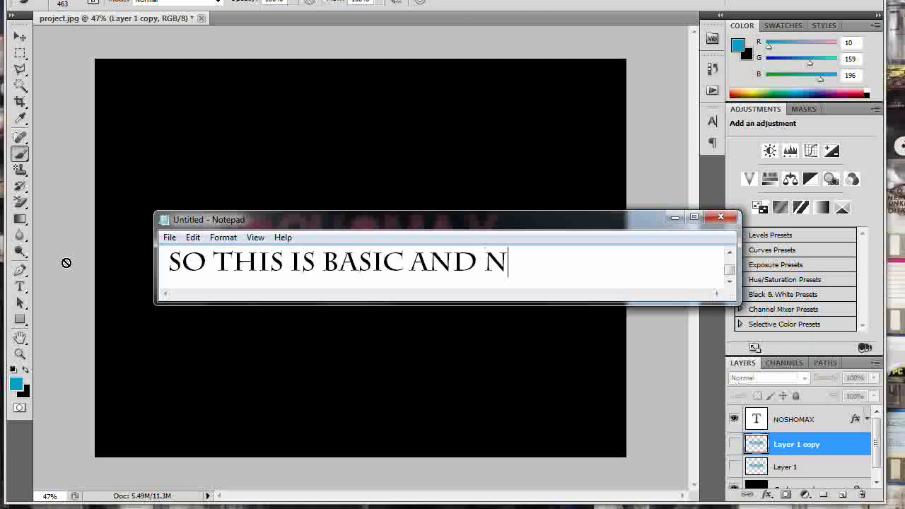
type("OW ")
type("FOR")
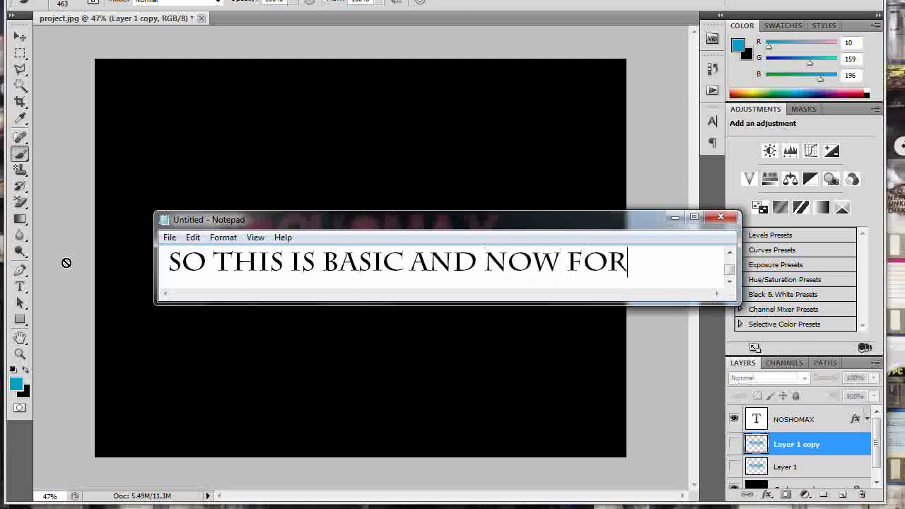
type(" EF")
type("FECTS")
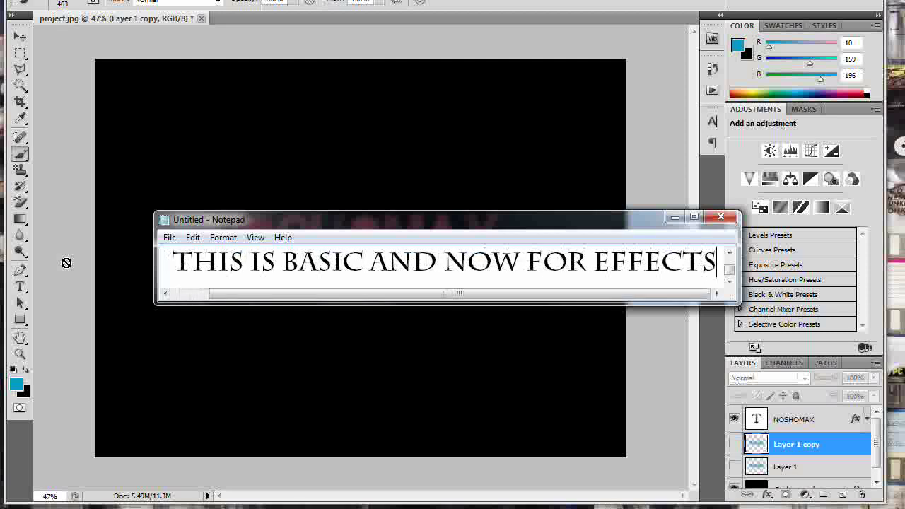
mouse_move(601, 262)
left_mouse_down()
mouse_move(701, 261)
mouse_move(618, 261)
left_mouse_up()
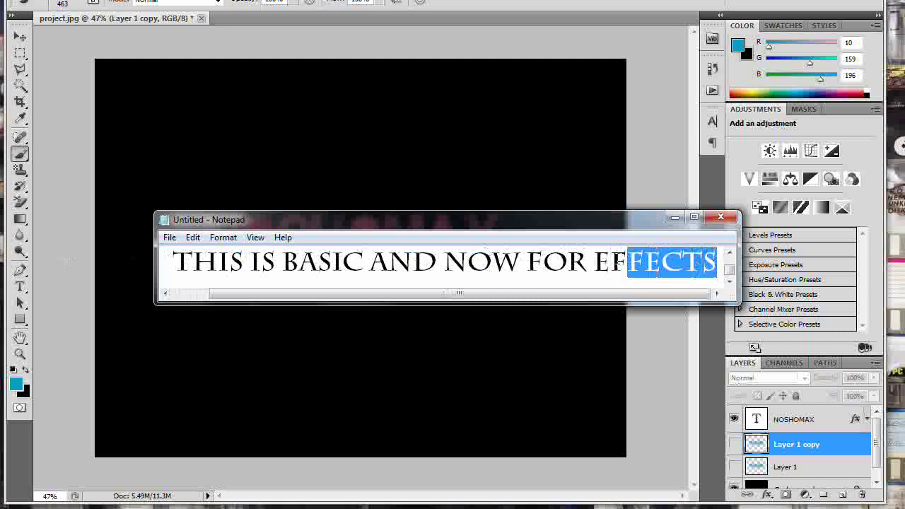
key("alt+Tab")
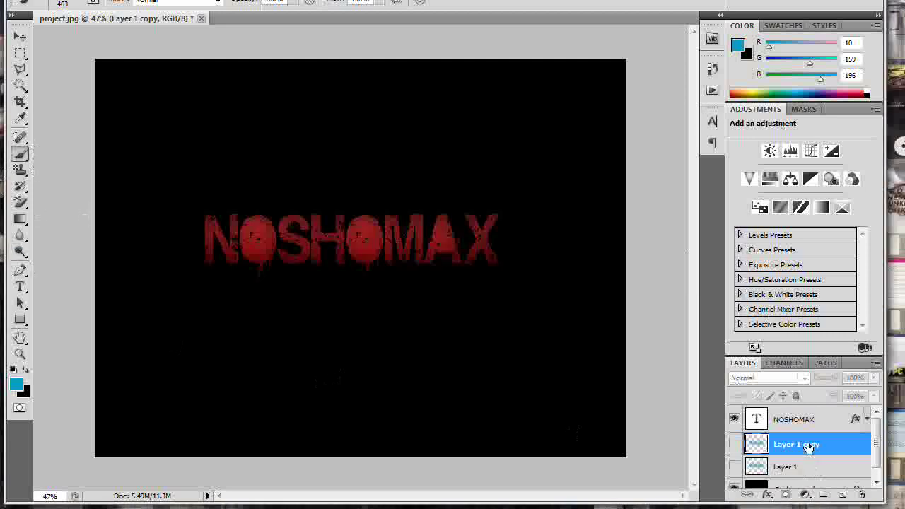
Delete the Layer 1 copy and Layer 1 glow layers, leaving NOSHOMAX and Background.
right_click(812, 445)
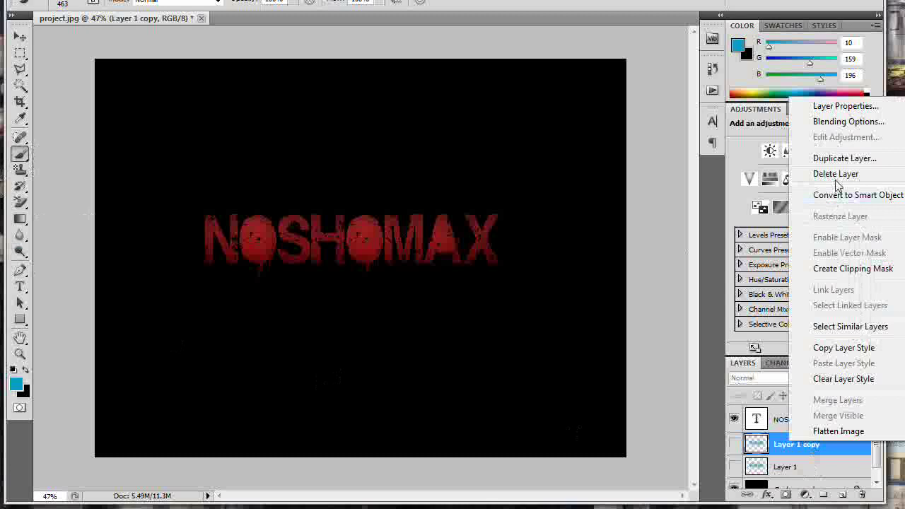
left_click(835, 177)
right_click(797, 456)
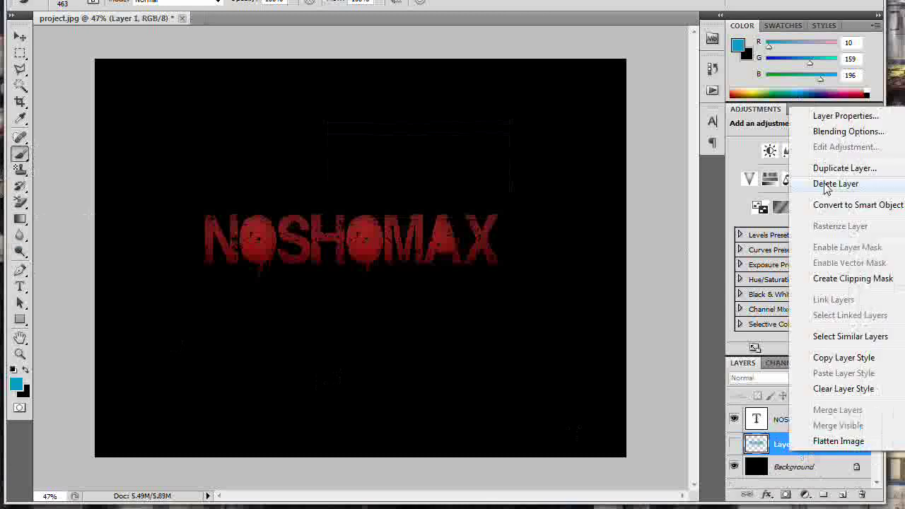
left_click(835, 183)
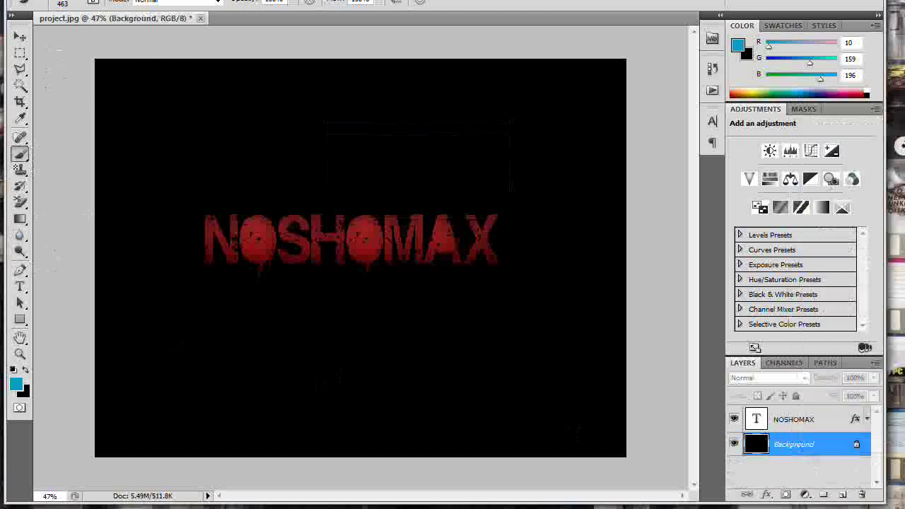
left_click(142, 106)
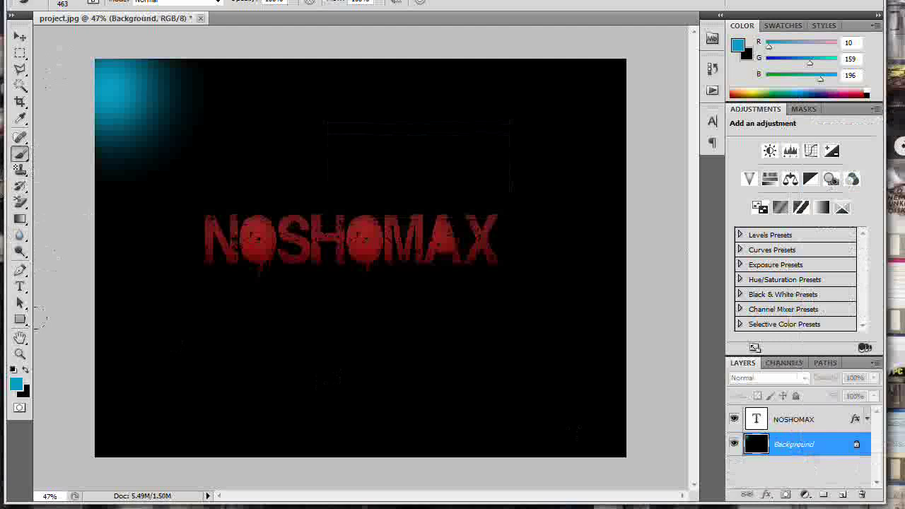
Undo the soft cyan dab and select the 29 px star brush.
key("ctrl+z")
right_click(134, 151)
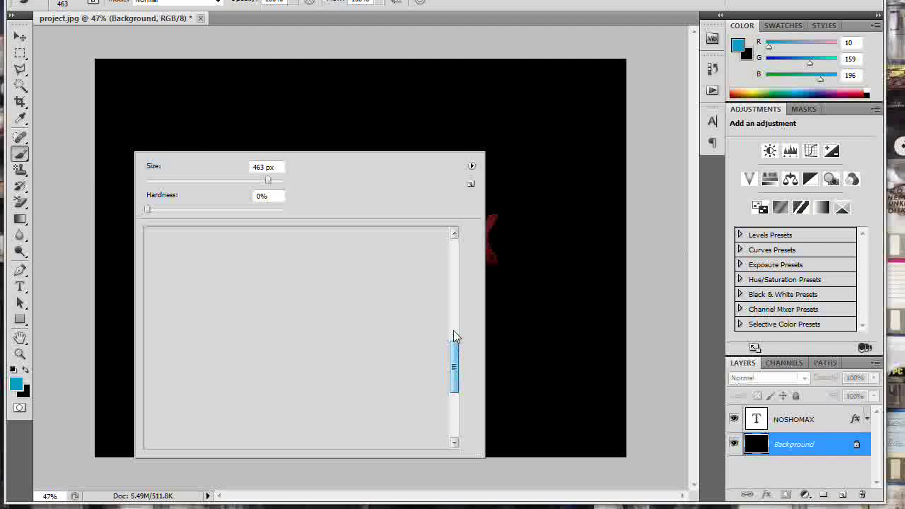
left_click(259, 306)
Try several cyan star-brush trails around the text, undoing each one.
left_click_drag(532, 263, 558, 312)
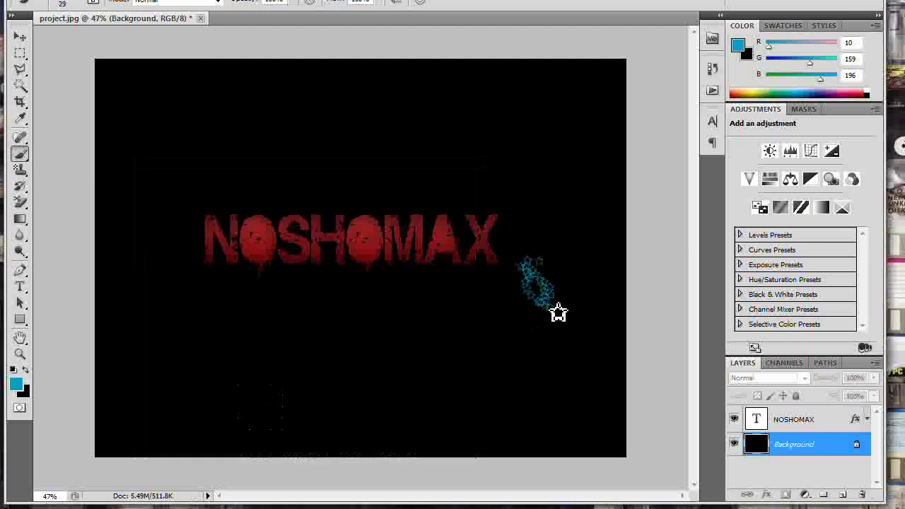
key("ctrl+z")
mouse_move(189, 185)
left_mouse_down()
mouse_move(165, 271)
mouse_move(99, 311)
left_mouse_up()
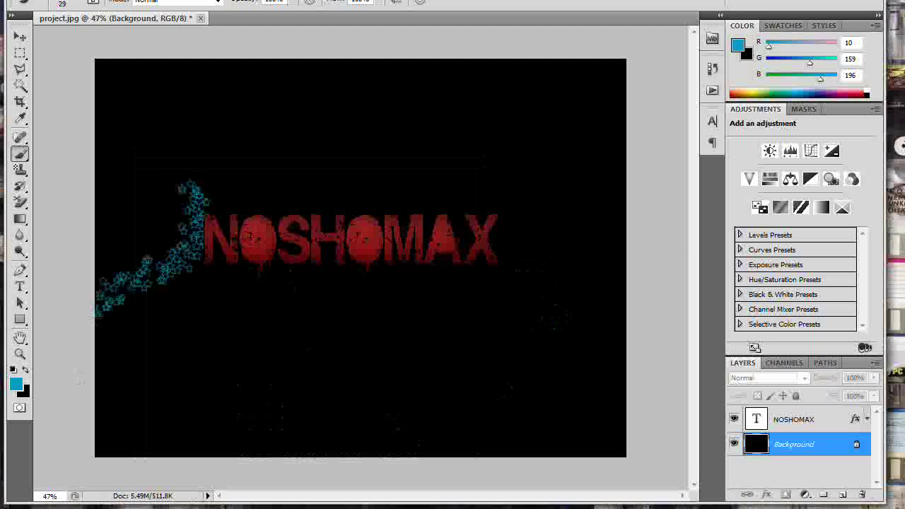
key("ctrl+z")
left_click_drag(198, 252, 626, 360)
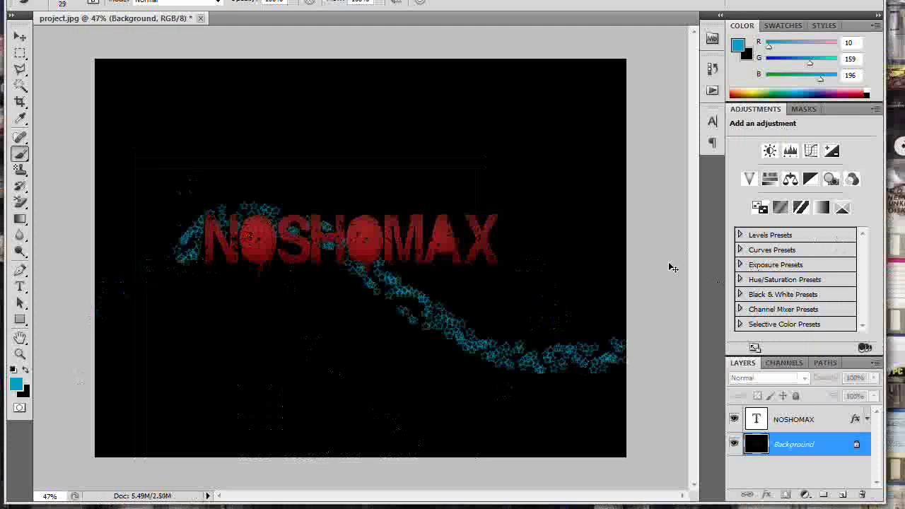
key("ctrl+z")
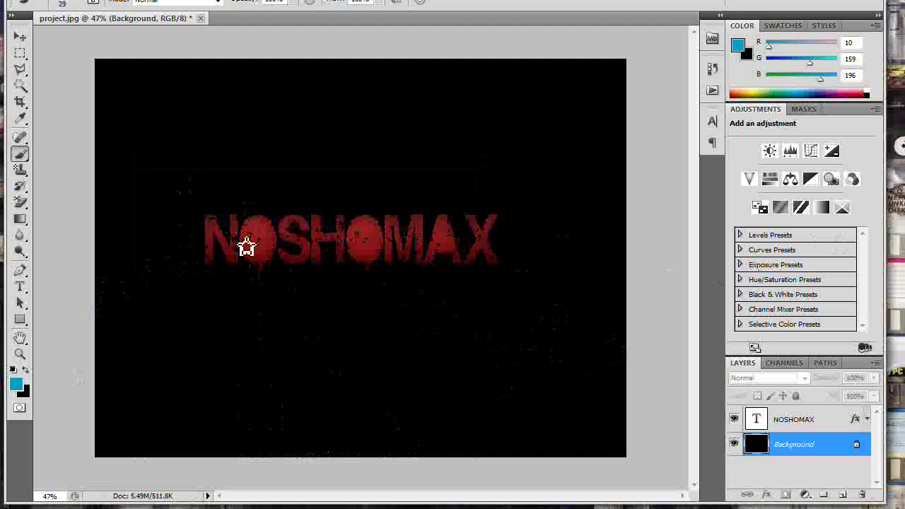
Stamp cyan stars near NOSHOMAX at brush sizes 100 and 68 px.
left_click(171, 233)
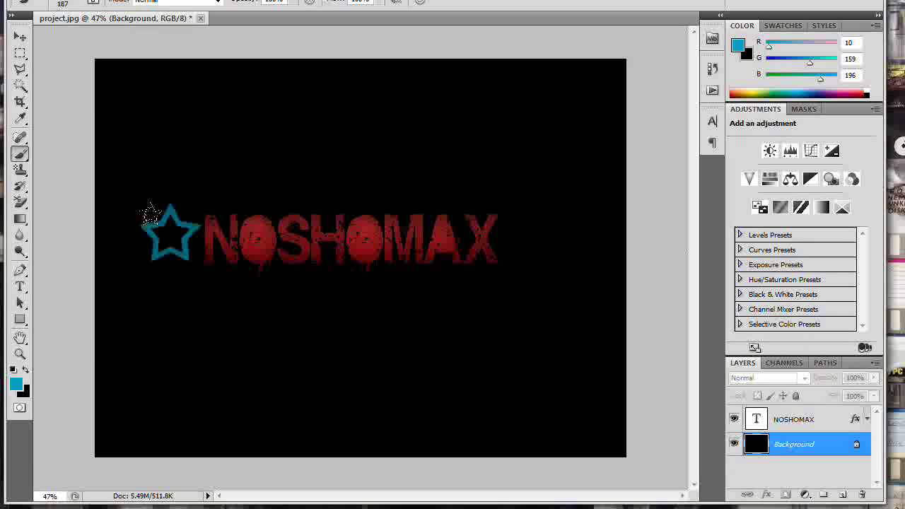
key("ctrl+z")
left_click(214, 148)
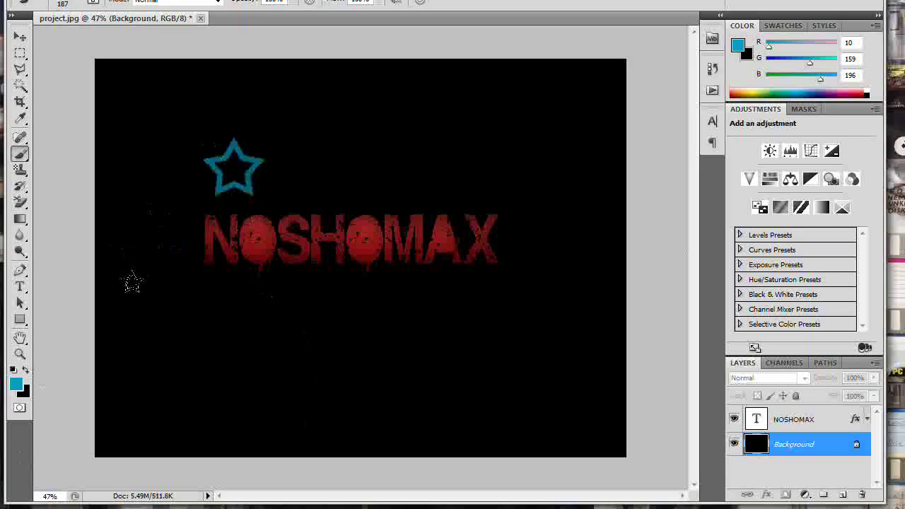
right_click(180, 267)
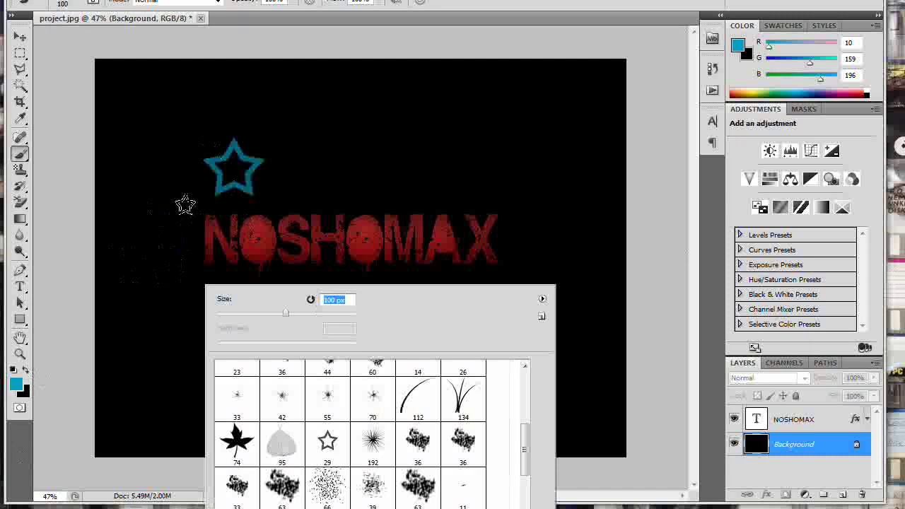
type("100")
key("Return")
left_click(186, 207)
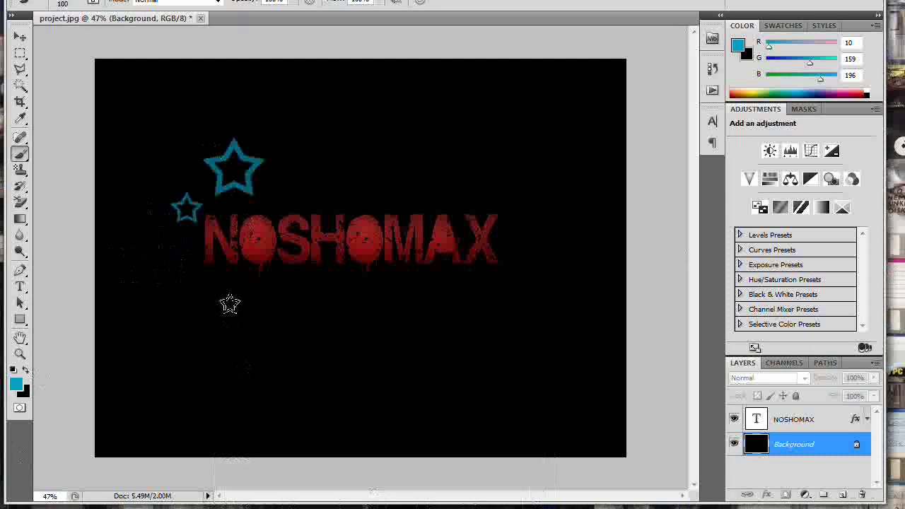
right_click(230, 304)
type("68")
key("Return")
left_click(181, 248)
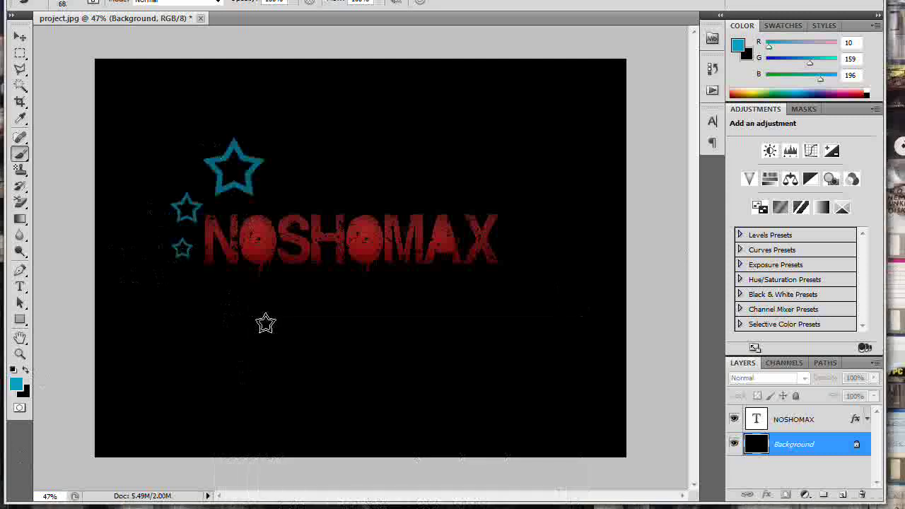
Stamp more cyan stars at sizes 94, 168 and 329 px, including a large upper-left star.
right_click(265, 323)
type("94")
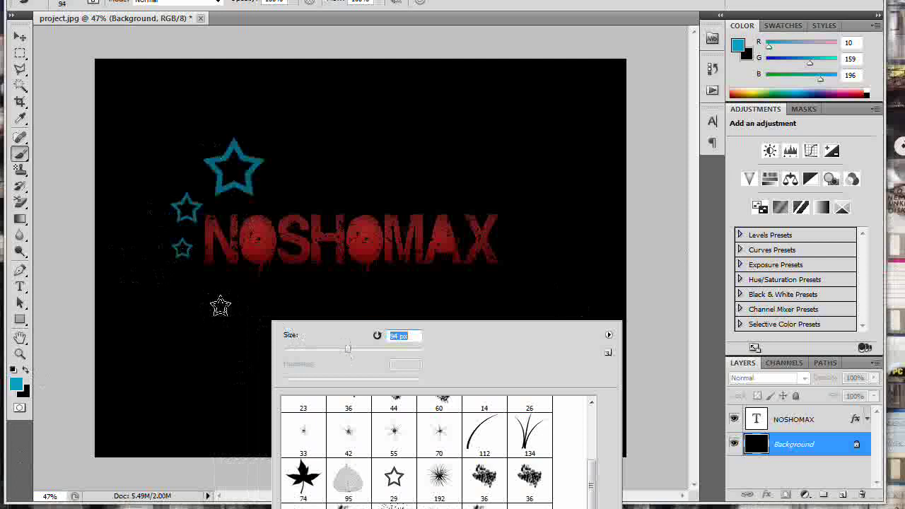
key("Return")
left_click(192, 285)
right_click(260, 346)
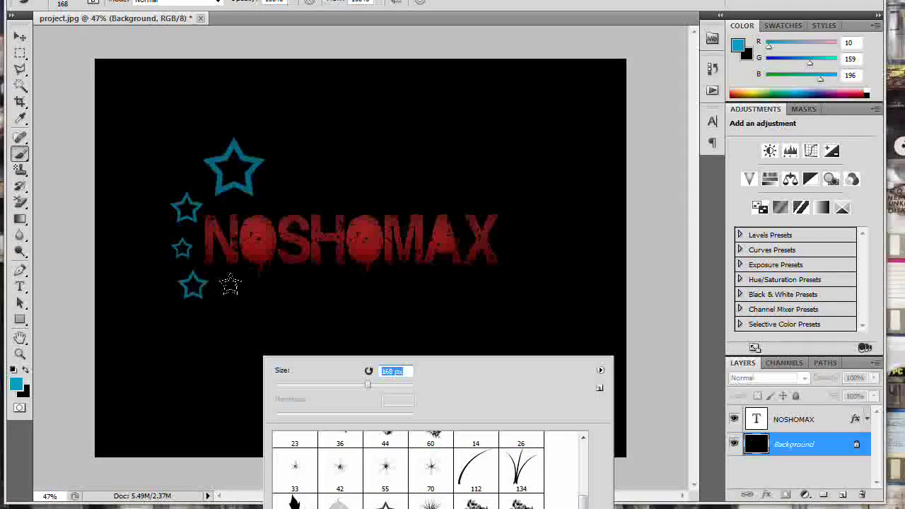
type("168")
key("Return")
left_click(246, 300)
right_click(132, 306)
type("329")
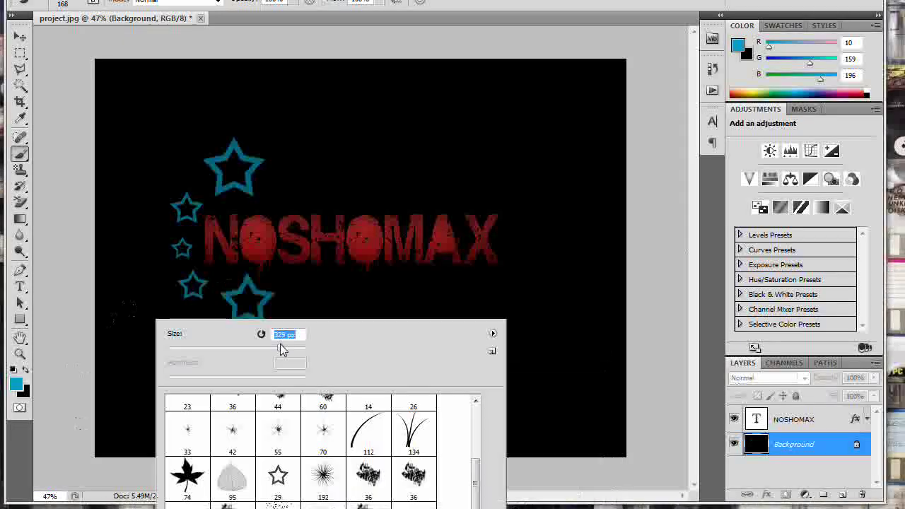
key("Return")
left_click(137, 180)
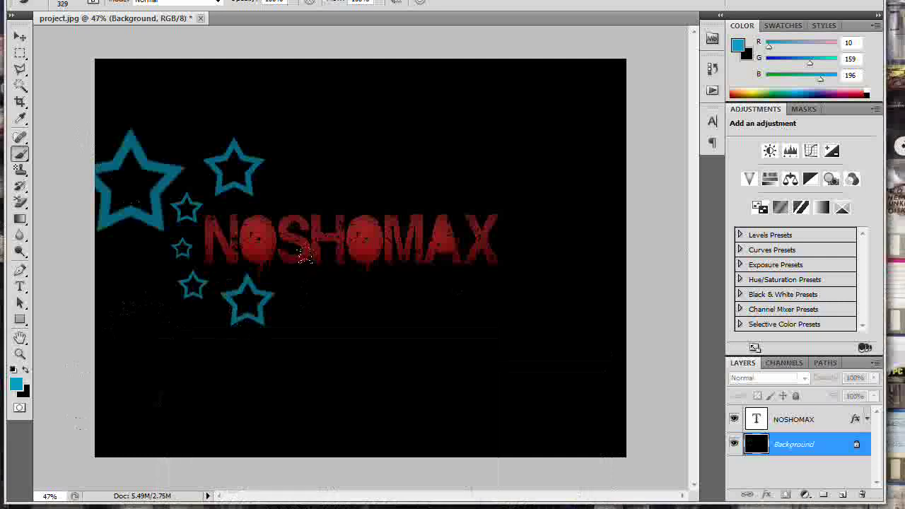
Select the 2265 px grunge brush from the brush presets.
right_click(355, 294)
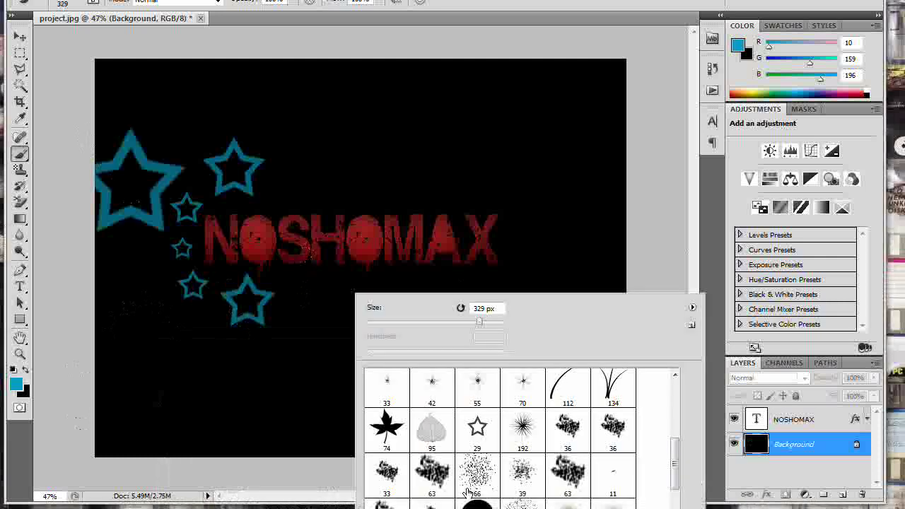
scroll(468, 493, "down", 3)
left_click(477, 472)
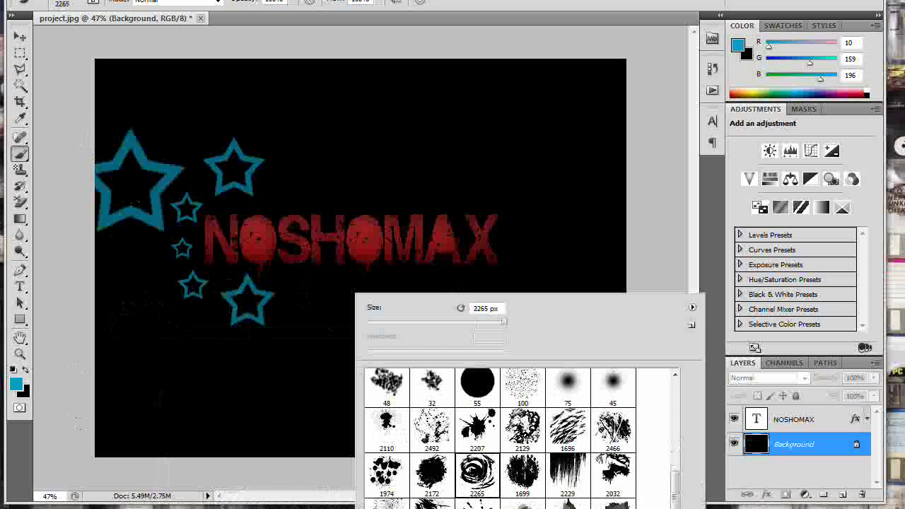
Set the foreground colour to dark grey (97, 98, 98).
left_click(15, 383)
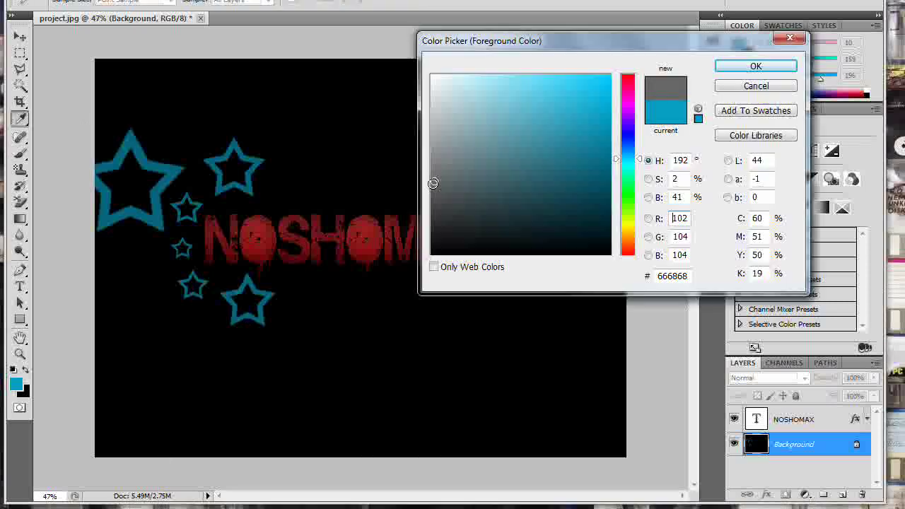
left_click(433, 186)
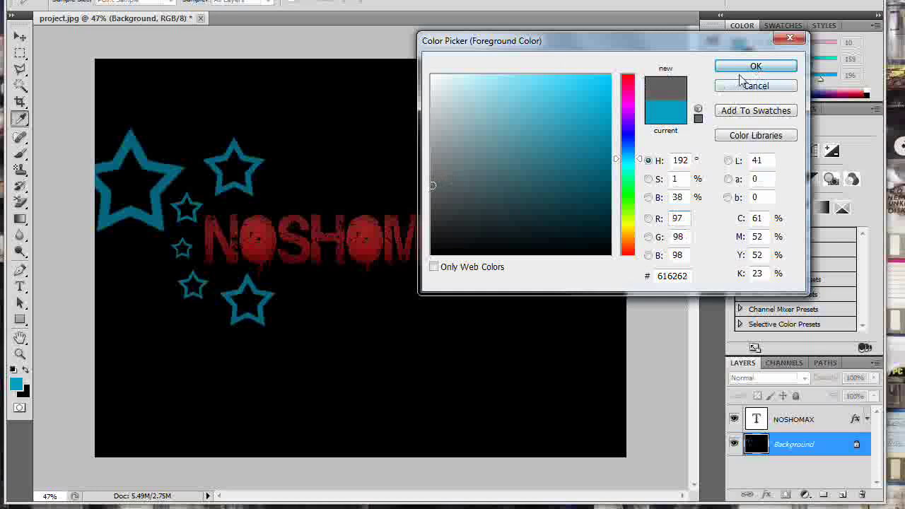
left_click(751, 66)
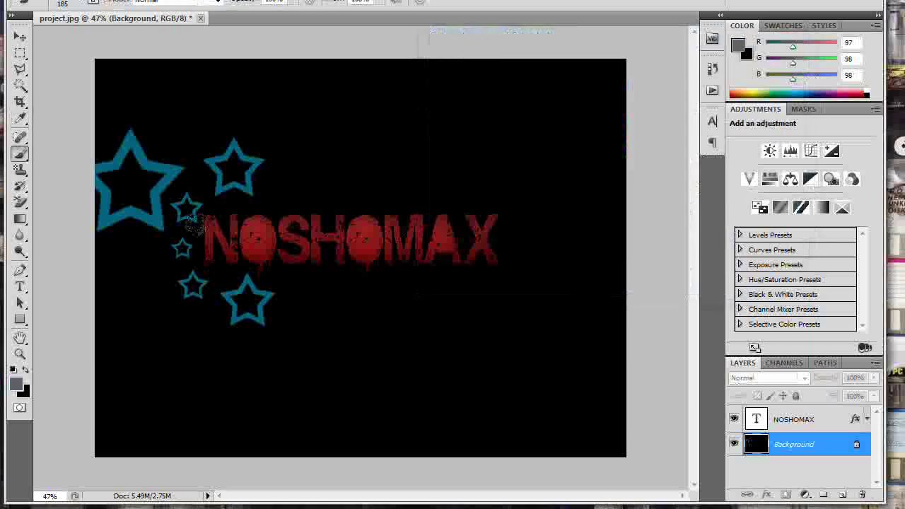
left_click(158, 281)
key("ctrl+z")
Paint wispy grey grunge strokes behind NOSHOMAX, then select the Notepad note's text.
right_click(179, 256)
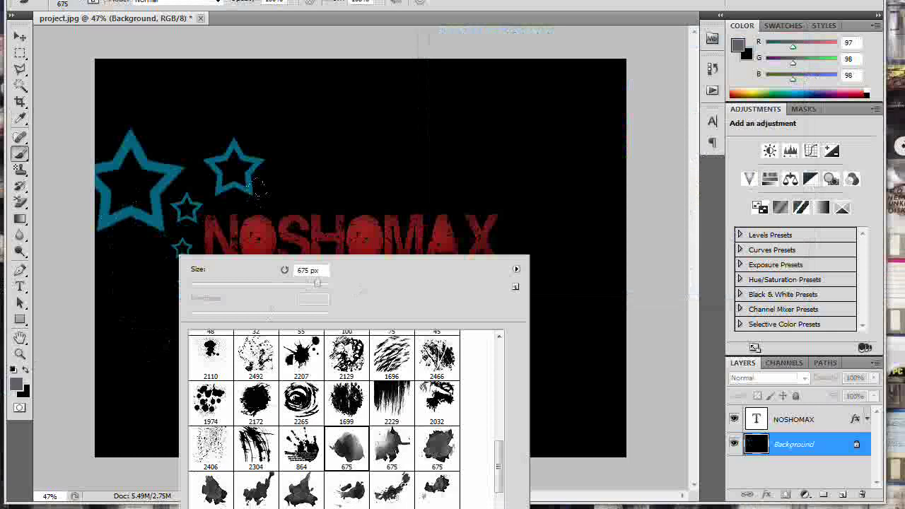
key("Return")
left_click(501, 237)
key("ctrl+z")
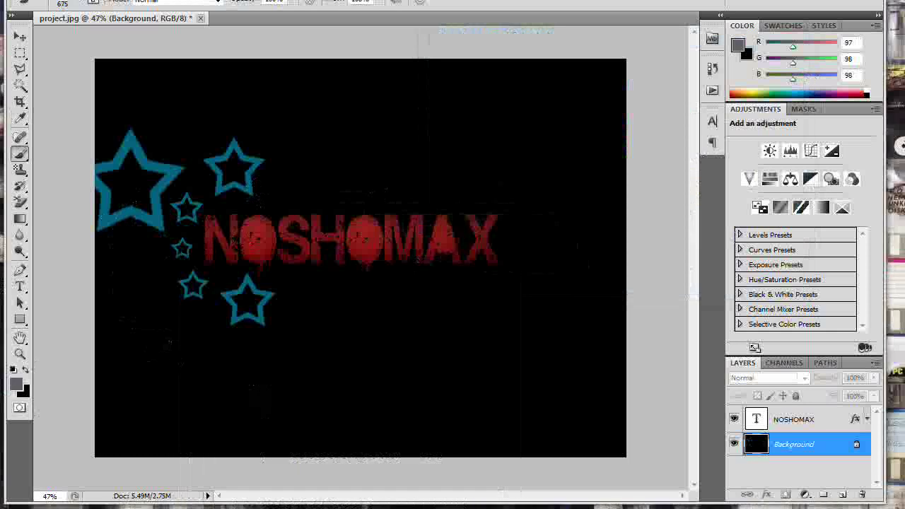
left_click(444, 264)
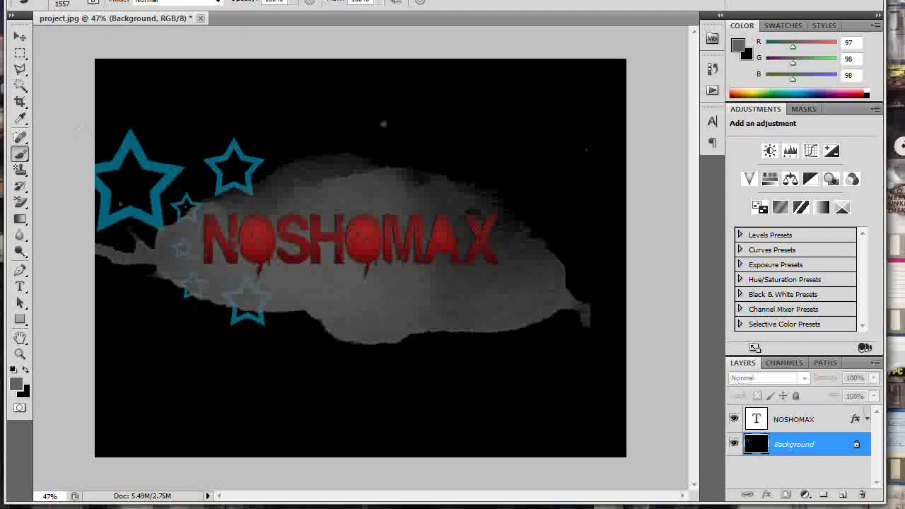
key("ctrl+z")
left_click(459, 237)
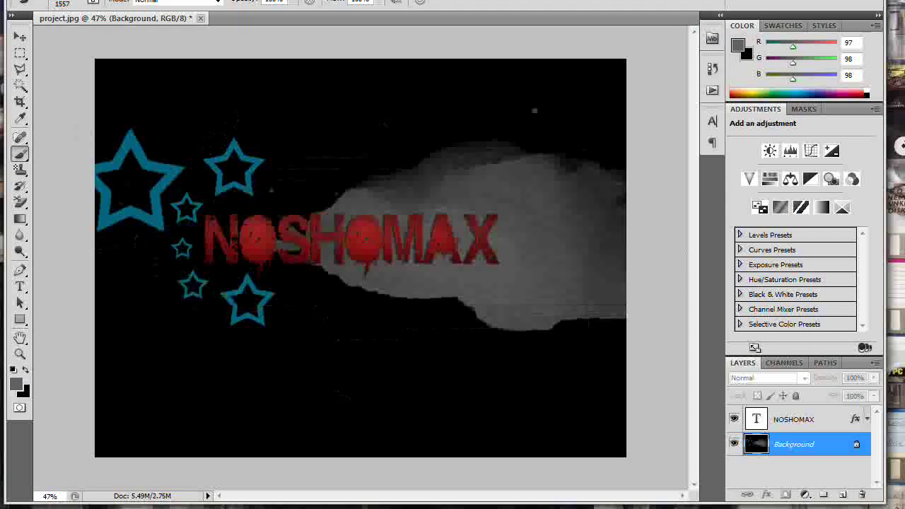
key("ctrl+z")
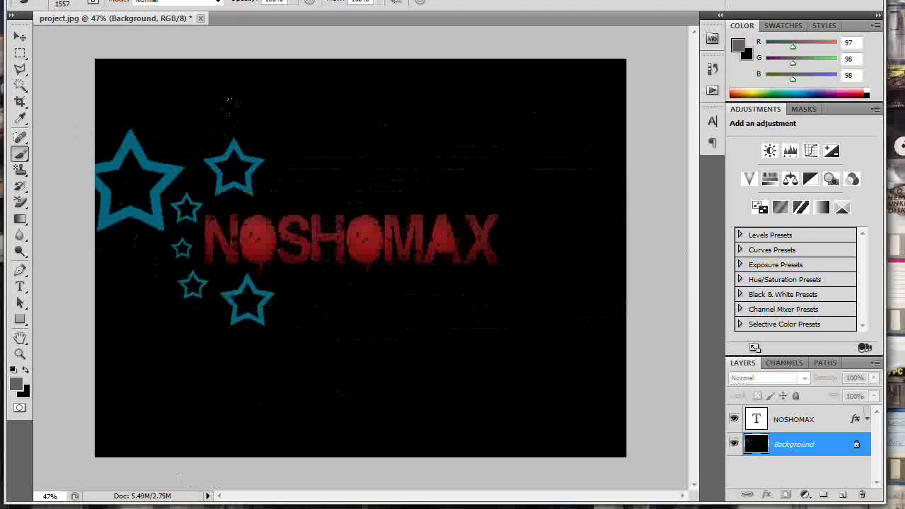
right_click(484, 208)
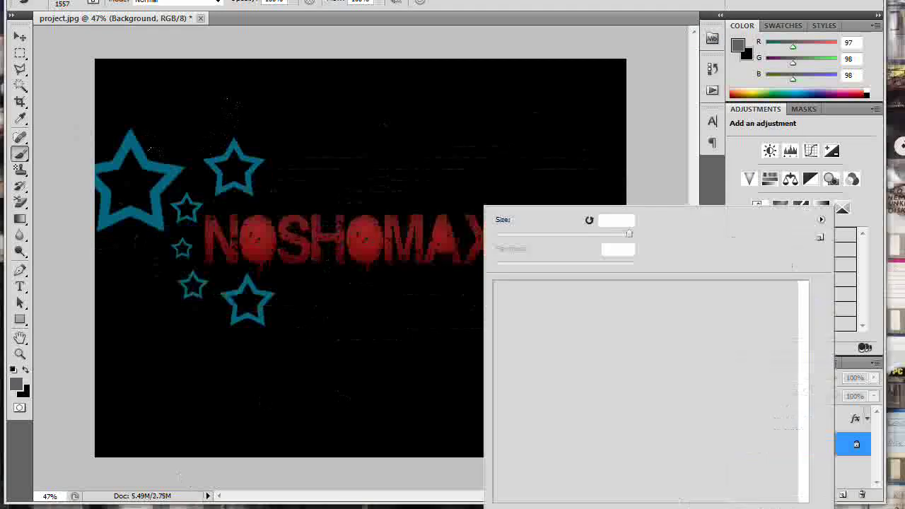
key("Escape")
left_click(424, 233)
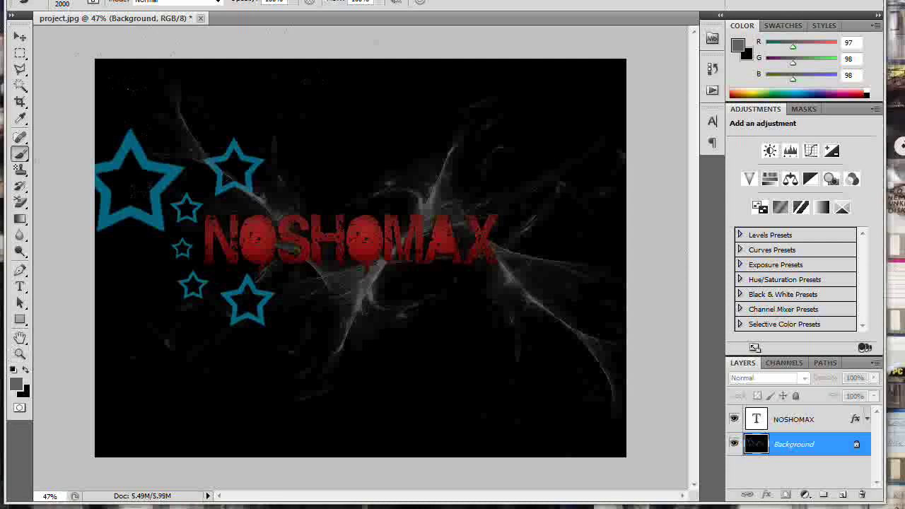
key("alt+Tab")
left_click_drag(716, 263, 48, 438)
Write 'BRUSH I USE U CAN DOWNLOAD IT' in Notepad, then replace it with 'FROM INTERNET'.
key("BackSpace")
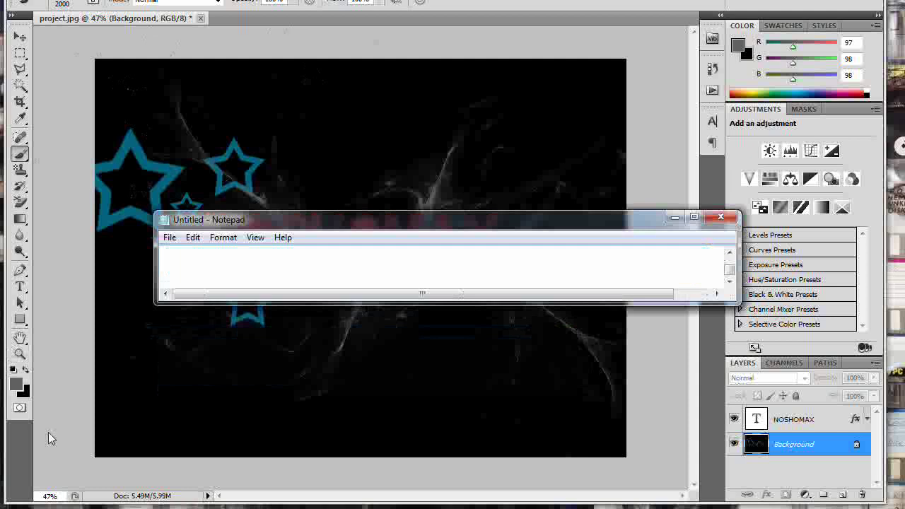
type("B")
type("RUSH I S")
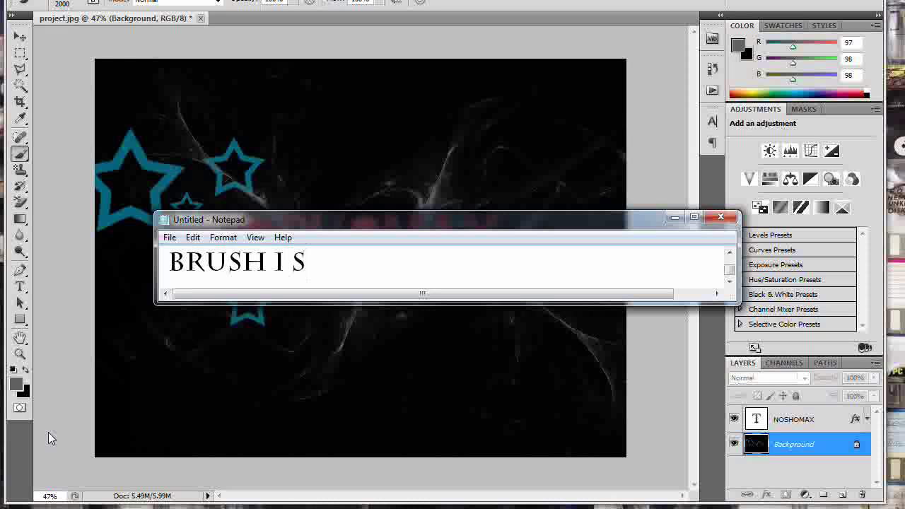
key("BackSpace")
type("USE ")
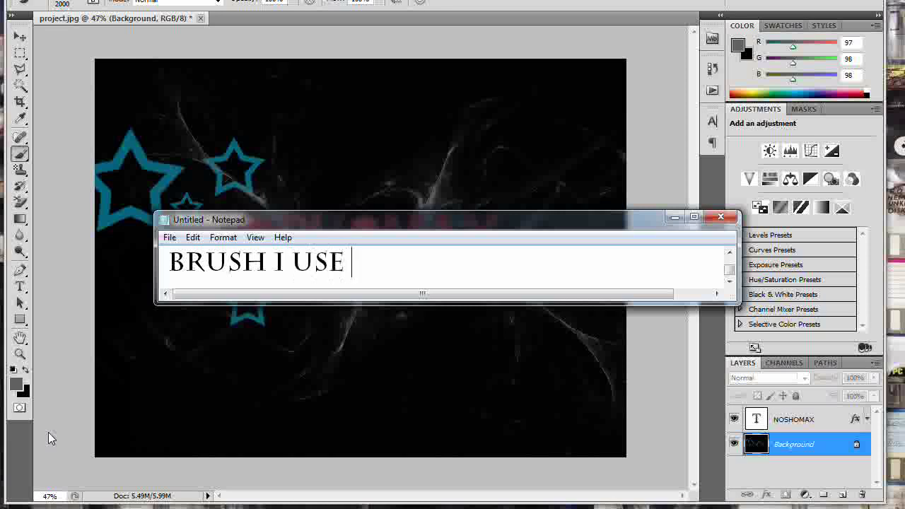
type("U CAN ")
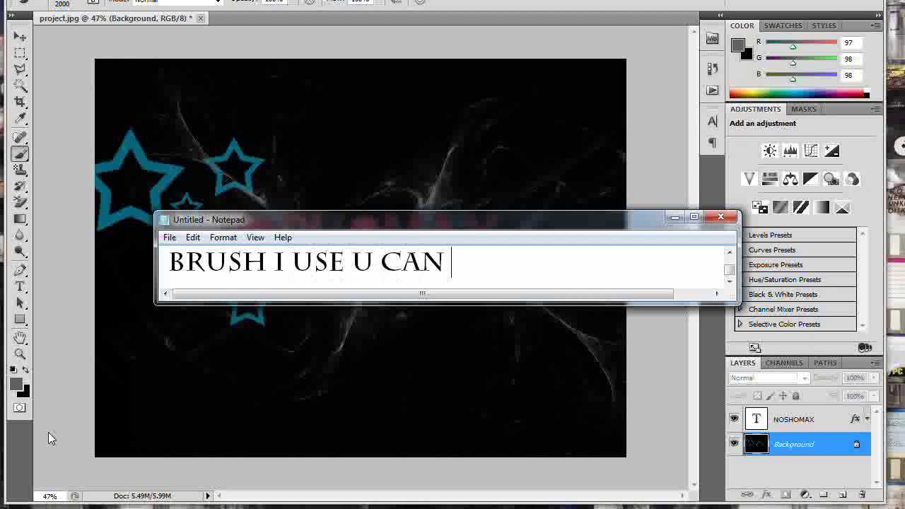
type("DOWNLOA")
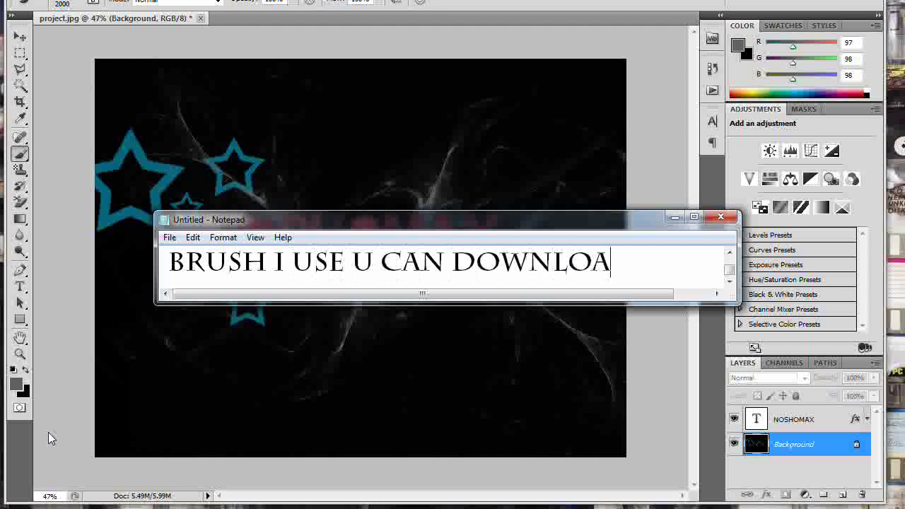
type("D IT")
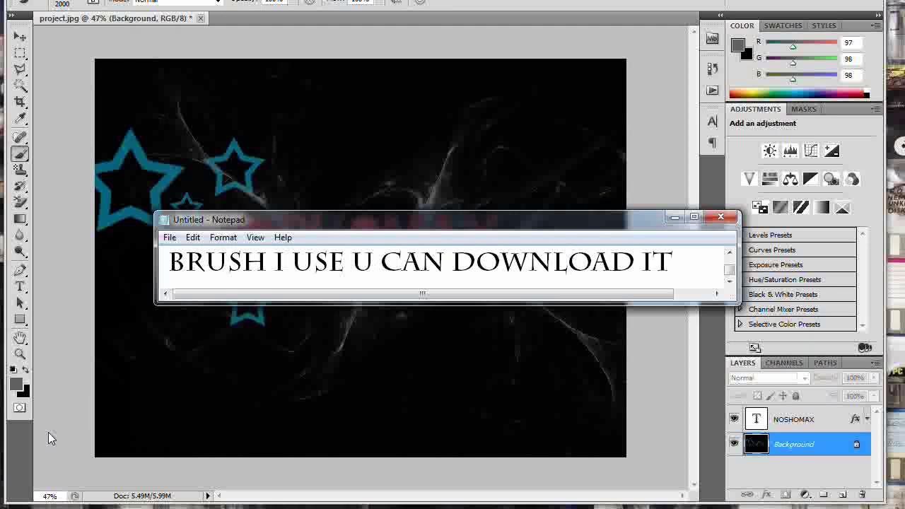
key("ctrl+a")
key("BackSpace")
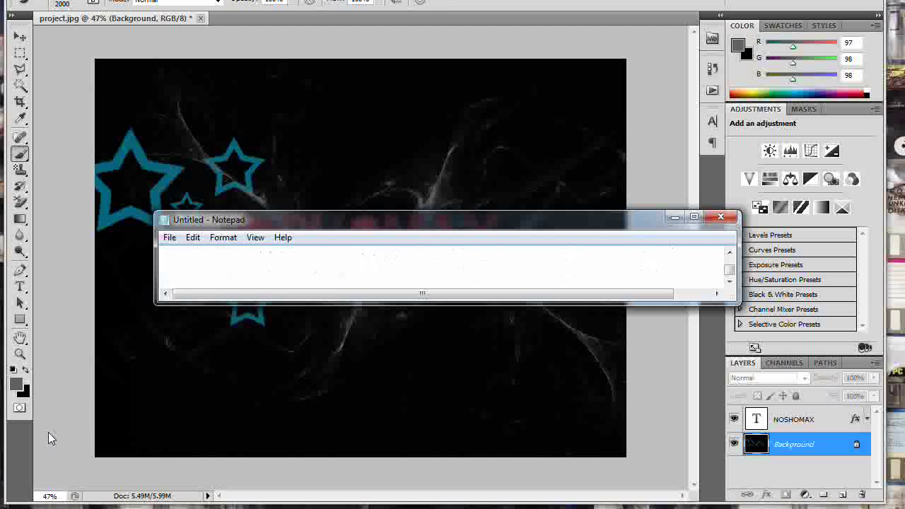
type("FROM")
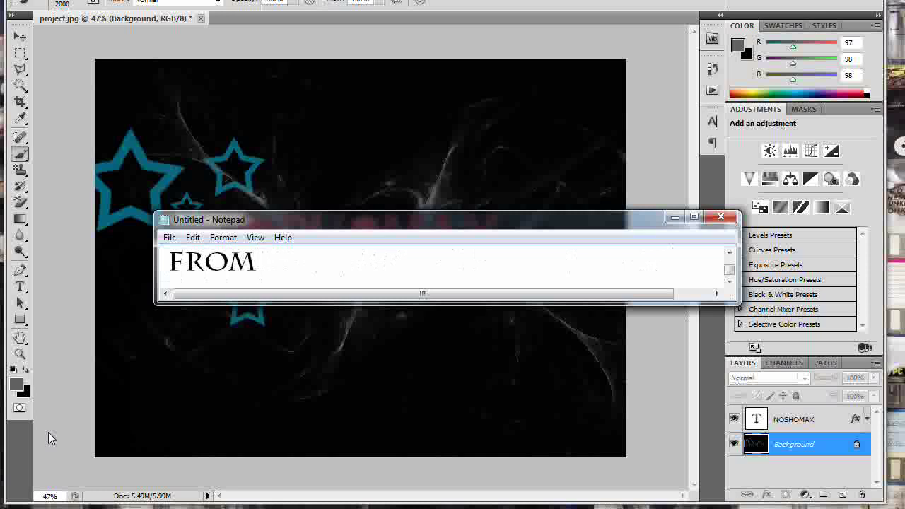
type(" INTERN")
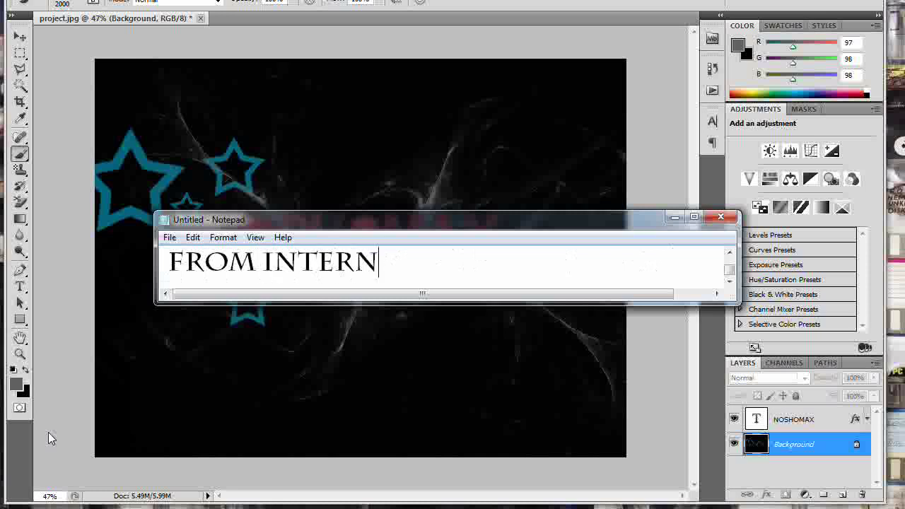
type("ET")
Back in Photoshop, paint grey hair-like streaks across the centre and lower right.
left_click(674, 217)
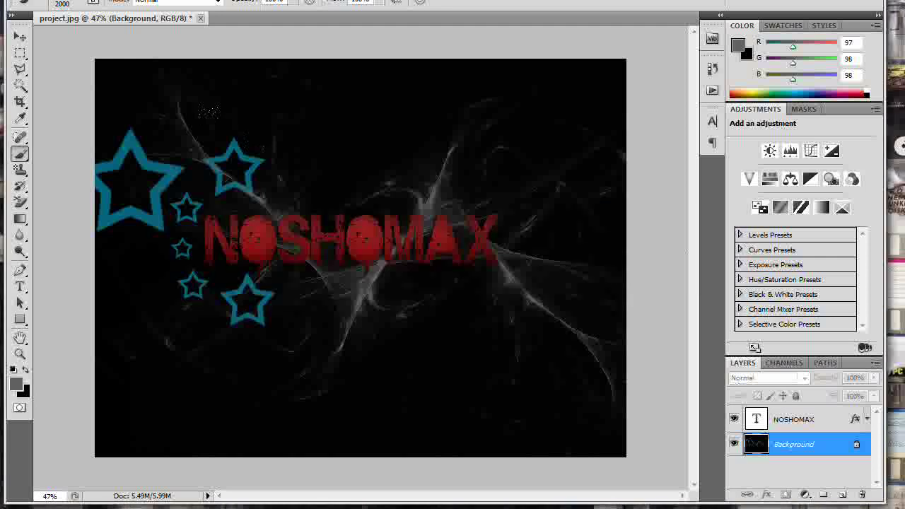
right_click(225, 157)
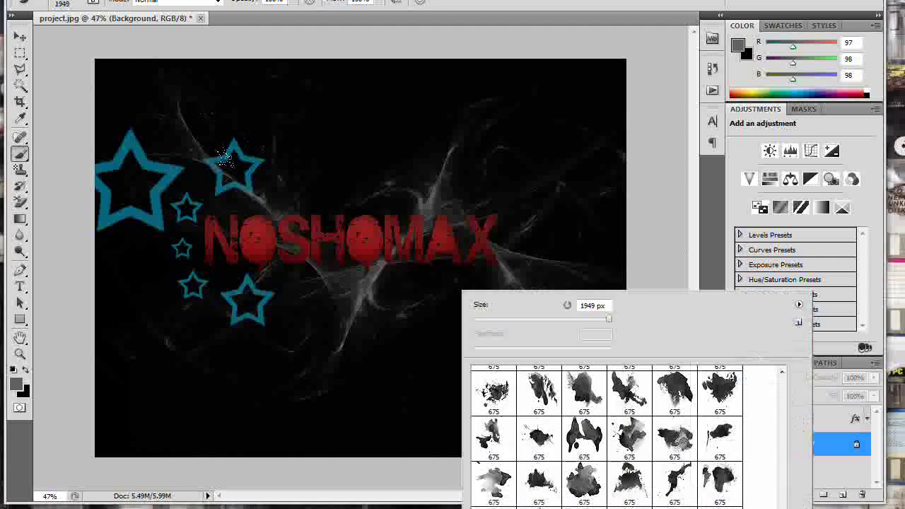
left_click(521, 172)
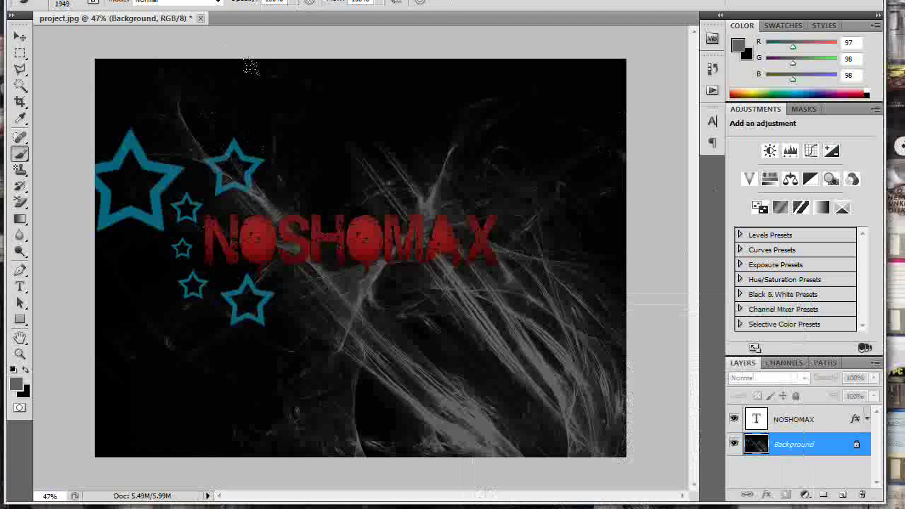
right_click(170, 45)
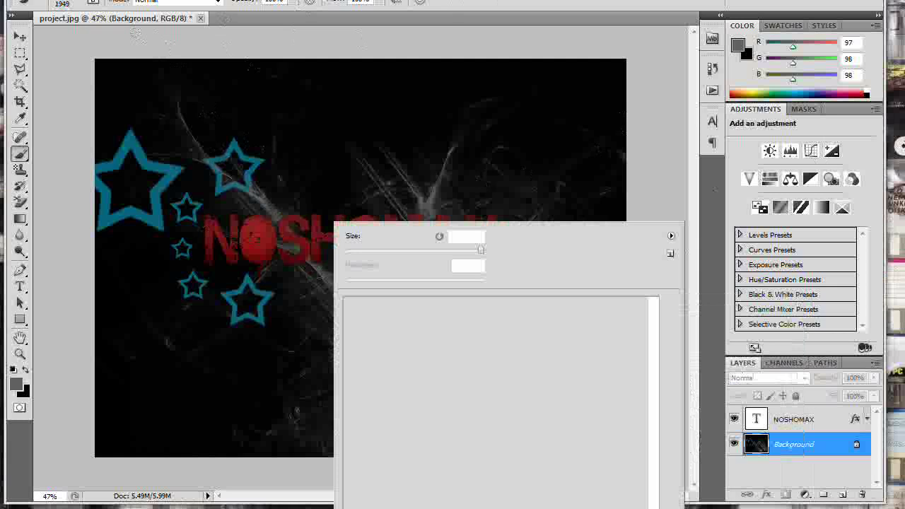
left_click(480, 296)
key("ctrl+z")
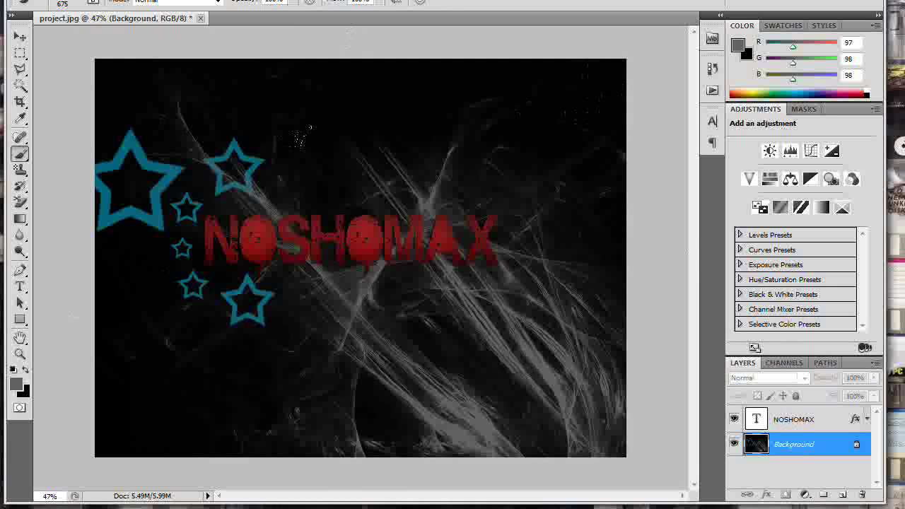
Try grey stamps with the 2207 splatter brush, undoing the unwanted splatters.
right_click(516, 381)
scroll(558, 389, "up", 1)
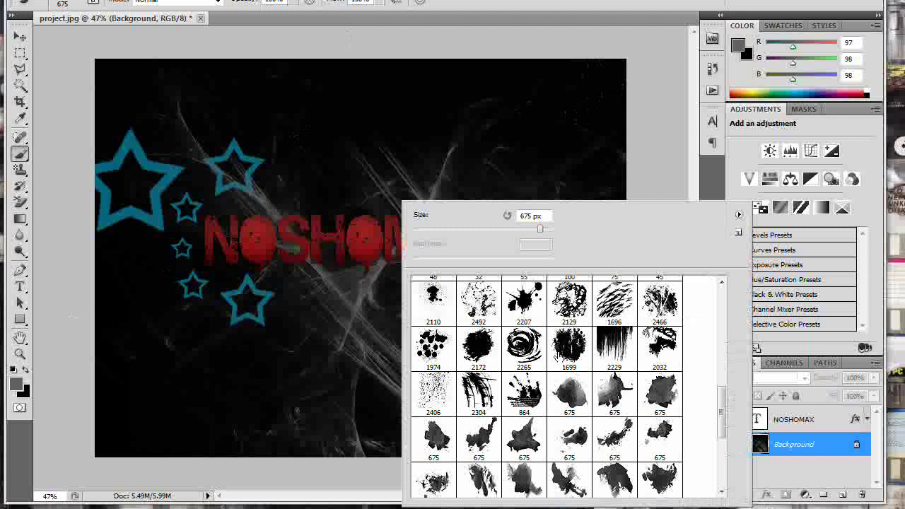
left_click(536, 303)
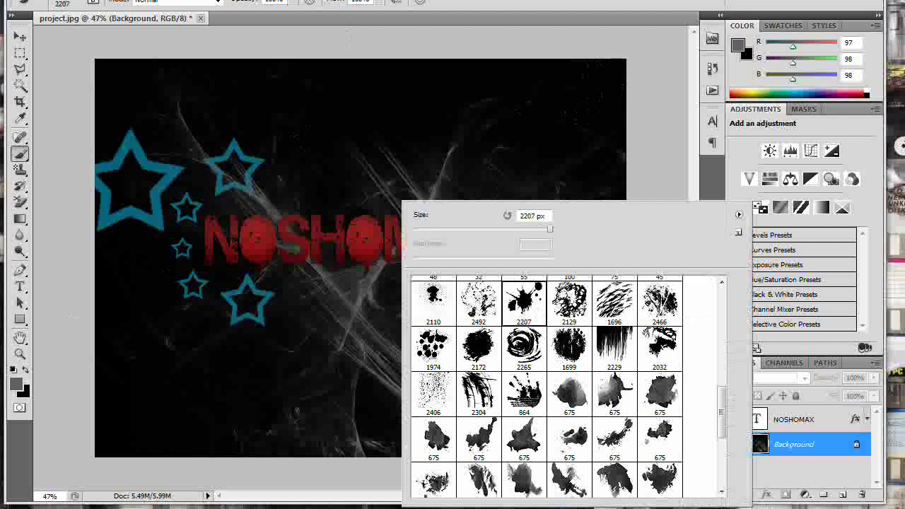
left_click(469, 343)
right_click(416, 181)
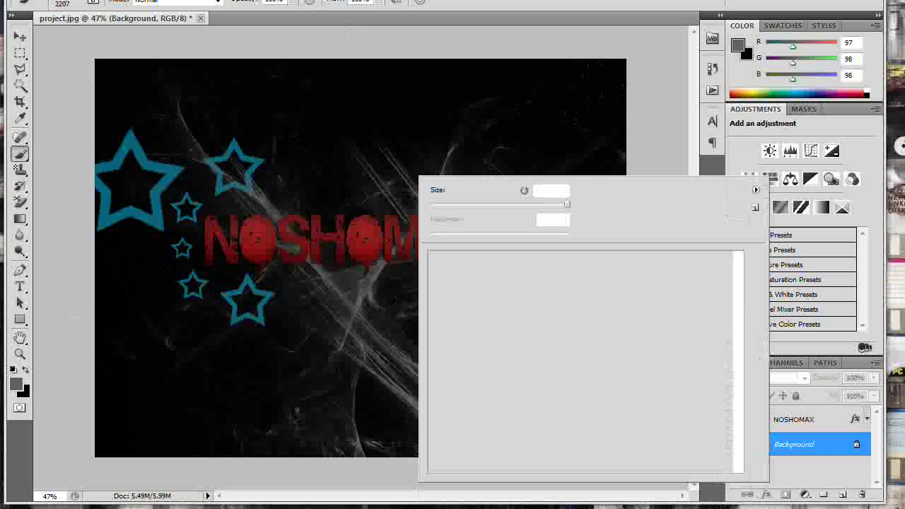
left_click(156, 162)
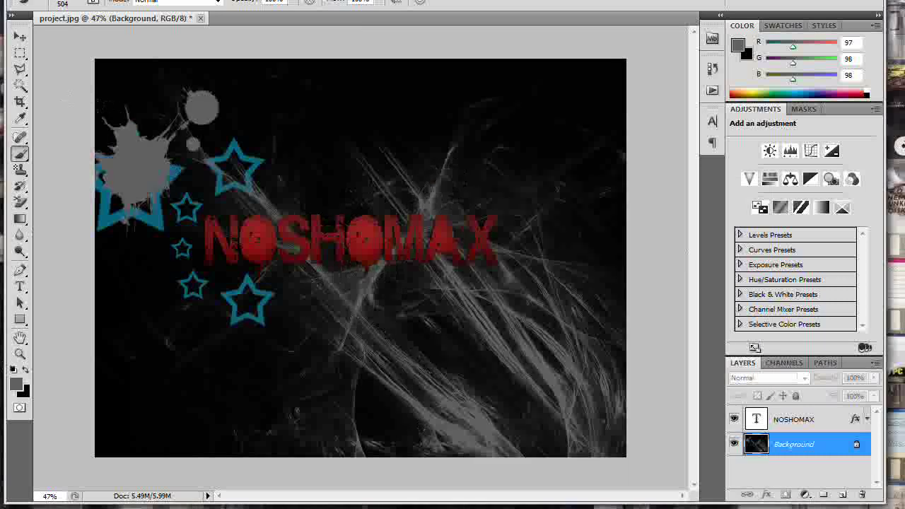
key("ctrl+z")
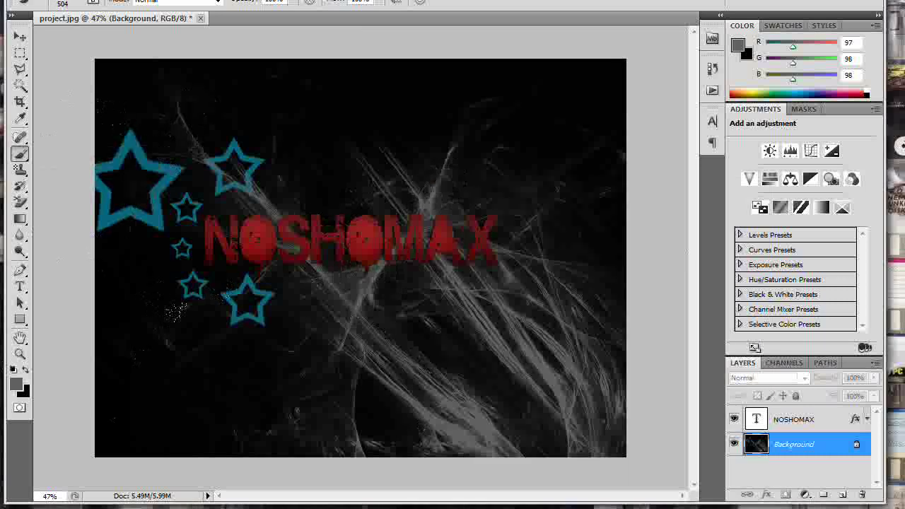
left_click(248, 376)
key("ctrl+z")
Set the foreground colour to deep red (195, 3, 3).
key("i")
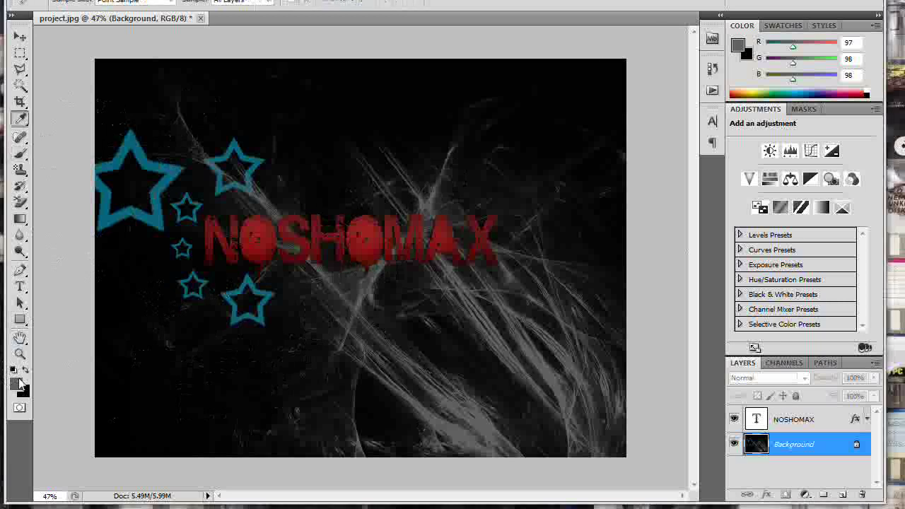
left_click(19, 382)
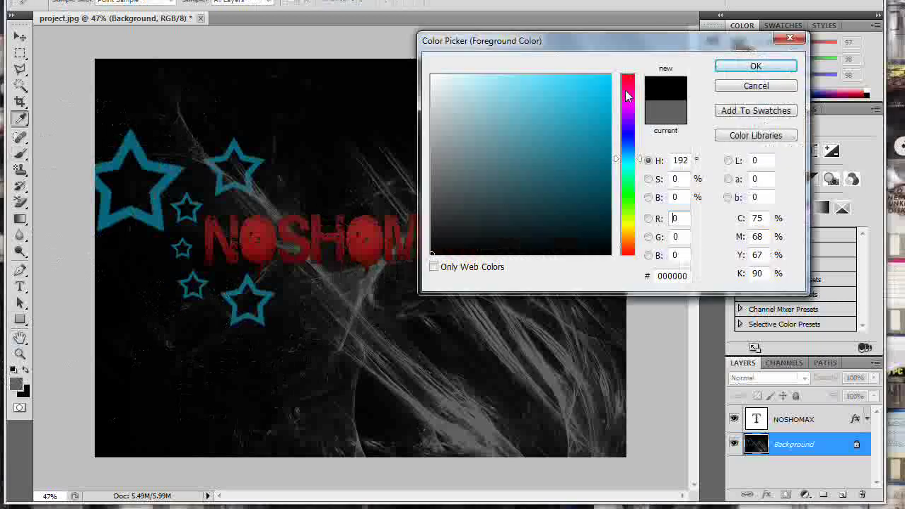
left_click(628, 76)
left_click_drag(607, 85, 608, 117)
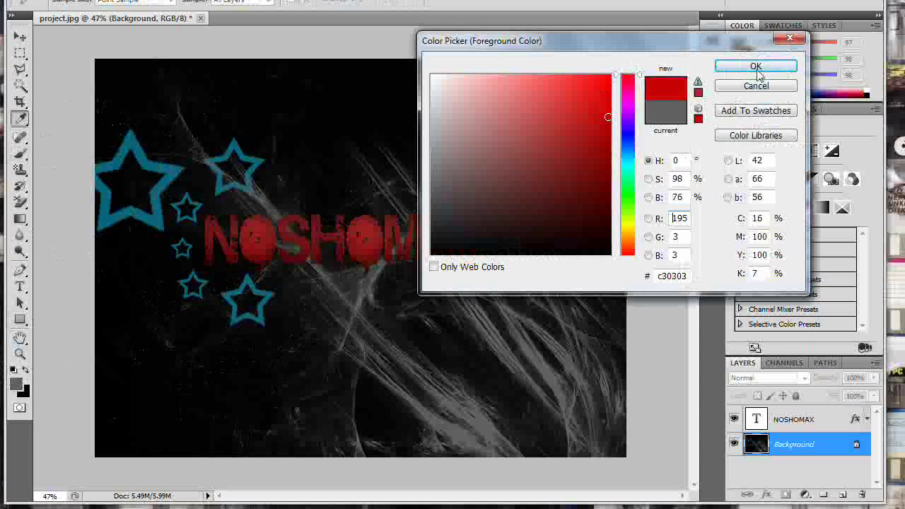
left_click(755, 67)
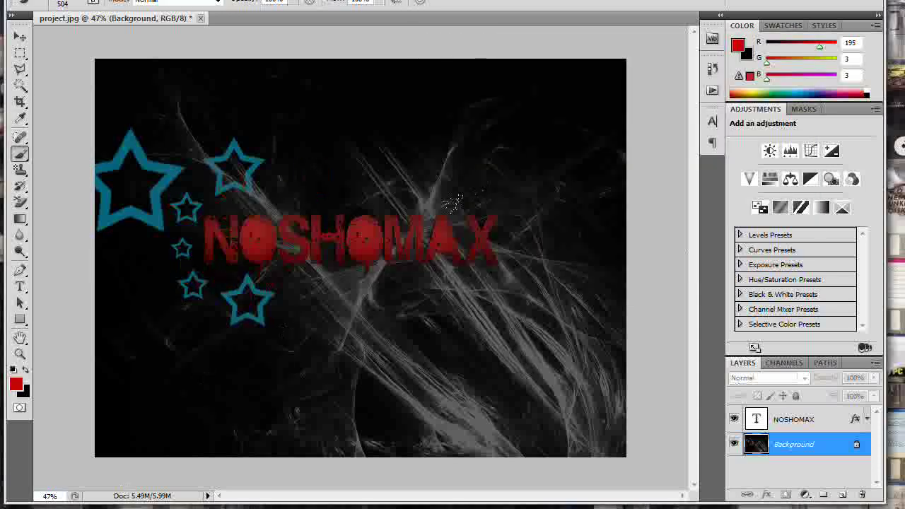
Select the 2229 streak brush at 2229 px, undoing a test stamp.
right_click(309, 275)
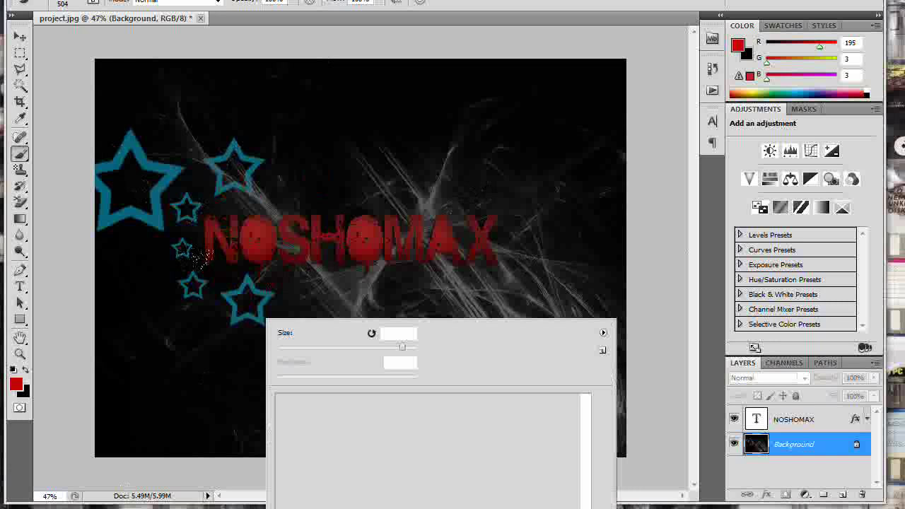
scroll(546, 438, "down", 1)
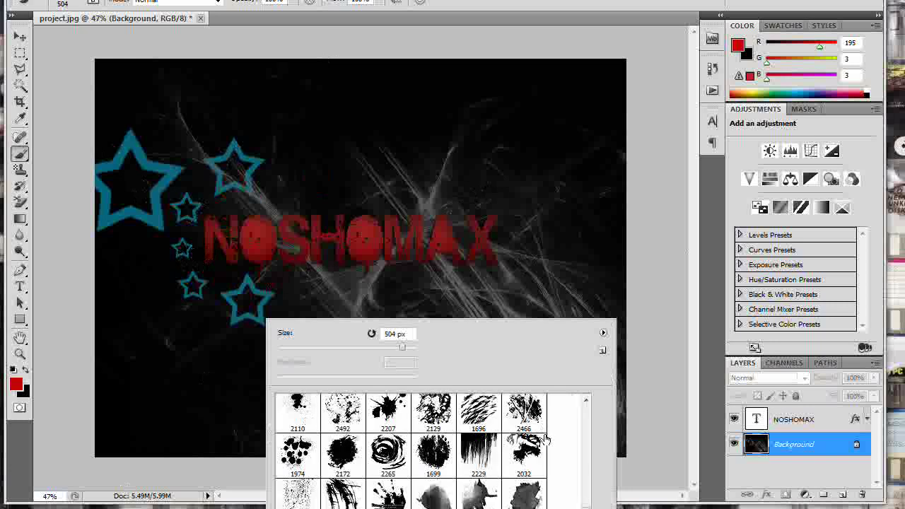
left_click(480, 456)
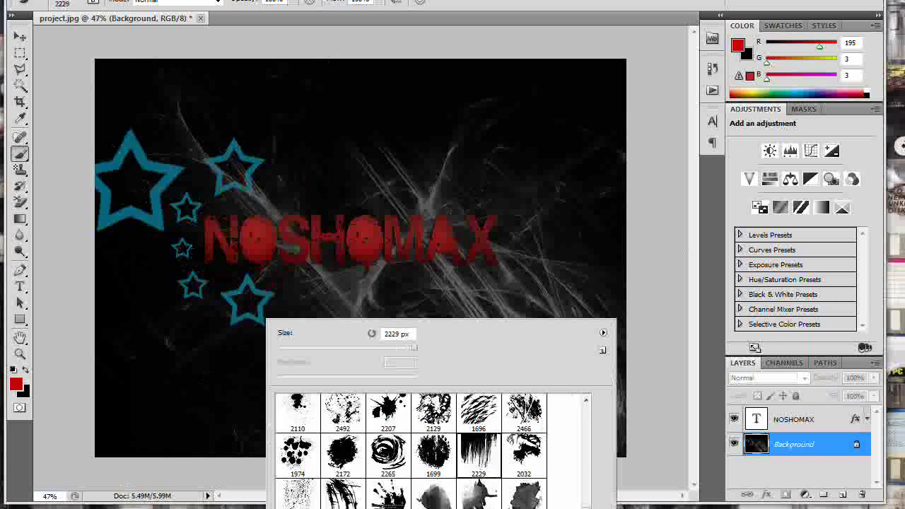
left_click(395, 354)
key("ctrl+z")
right_click(441, 233)
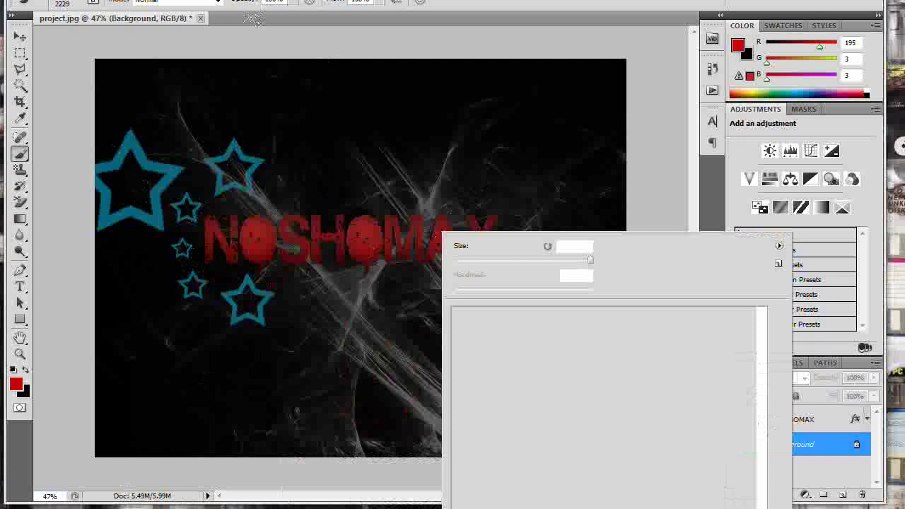
Write 'NOW !!! AS YOU SEE' in the Notepad note and minimize it.
type("NOW ")
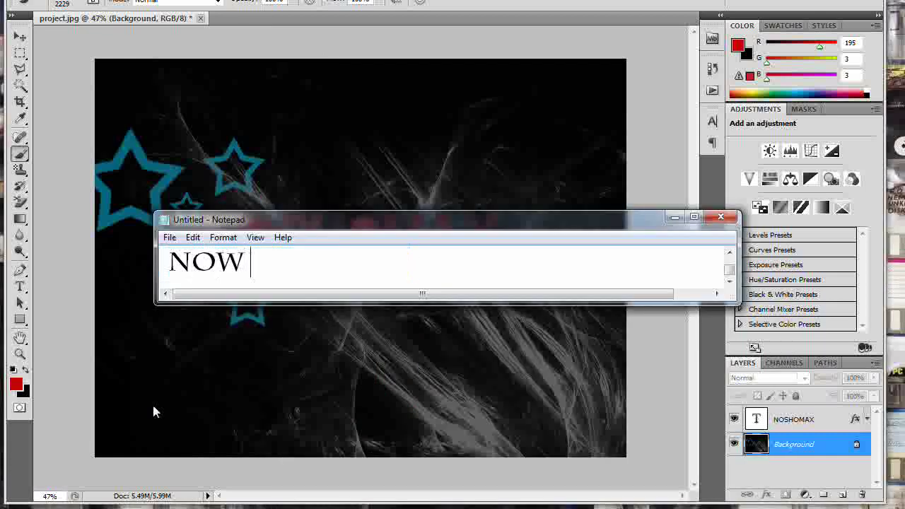
type("!!! ")
type("AS ")
type("YO")
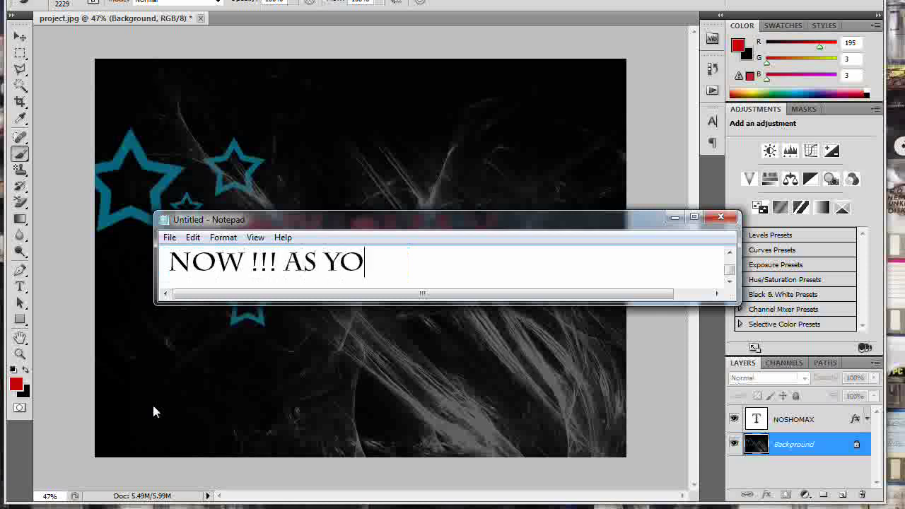
type("U SEE")
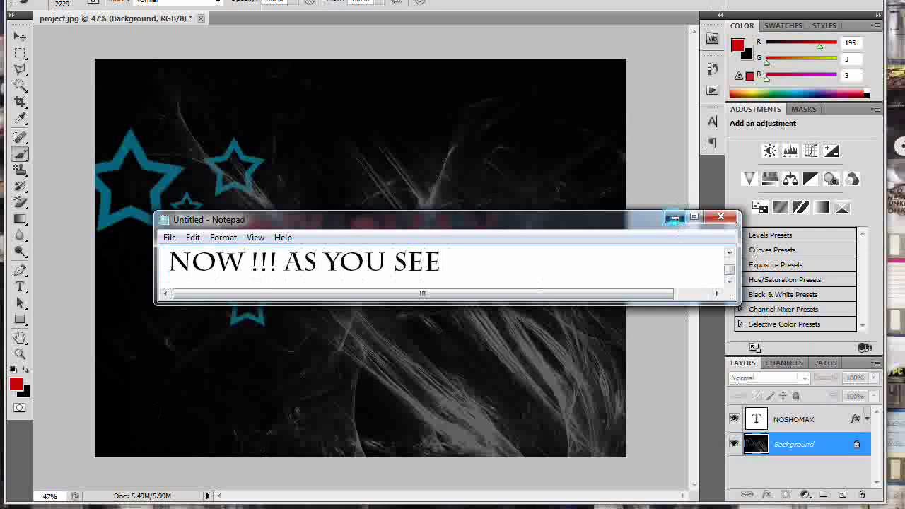
left_click(675, 217)
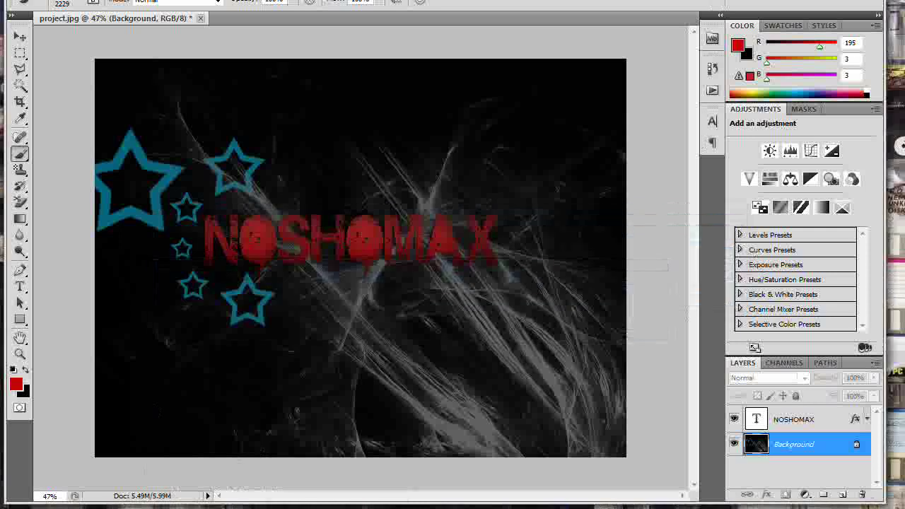
Choose the 2406 spatter brush preset from the canvas right-click brush picker.
right_click(643, 92)
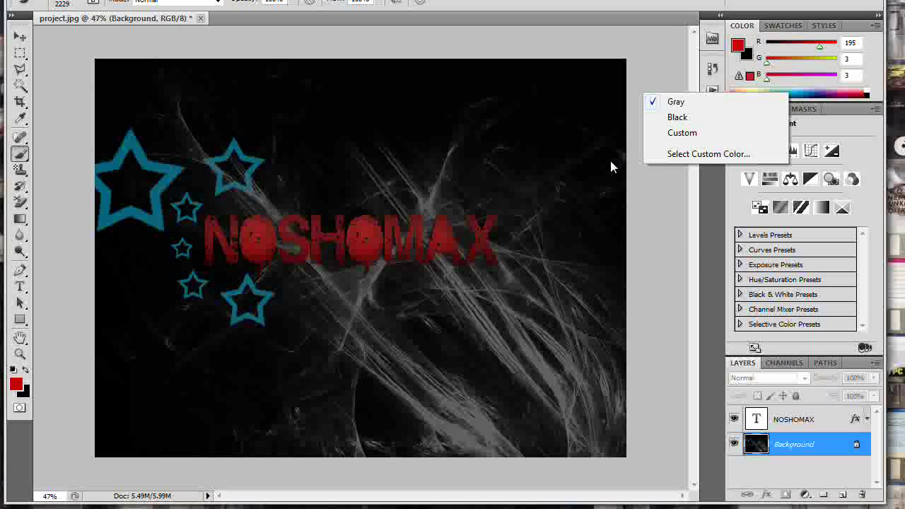
left_click(611, 166)
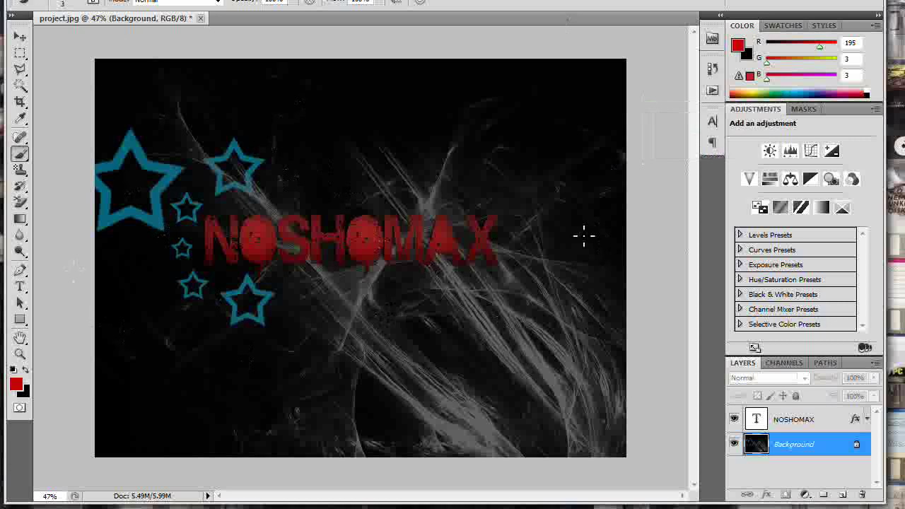
right_click(313, 255)
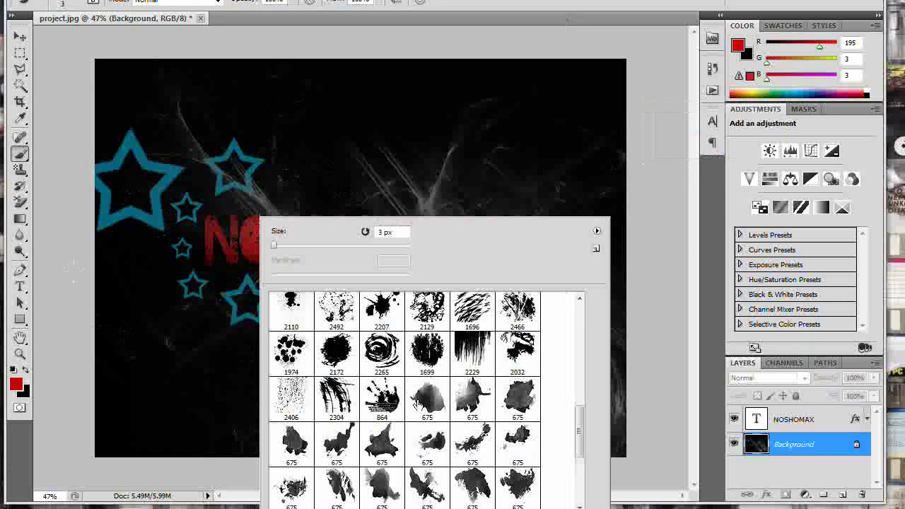
left_click(291, 397)
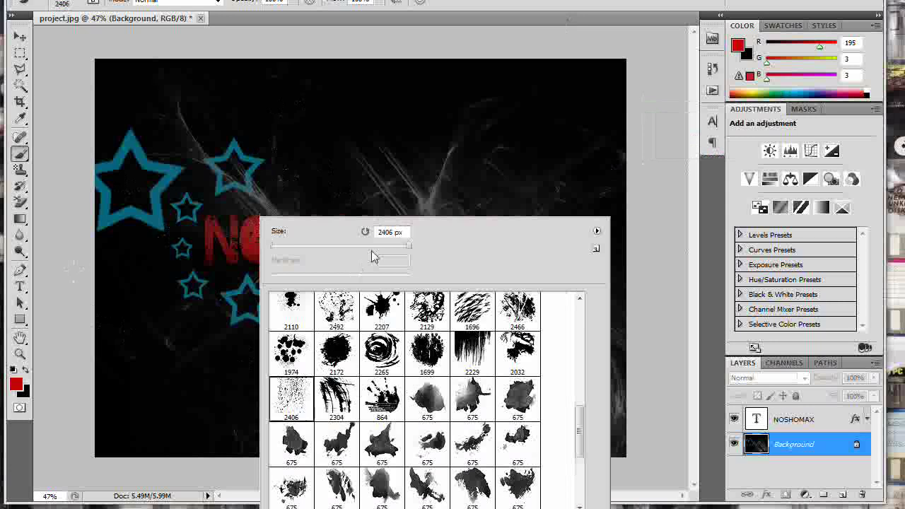
key("Return")
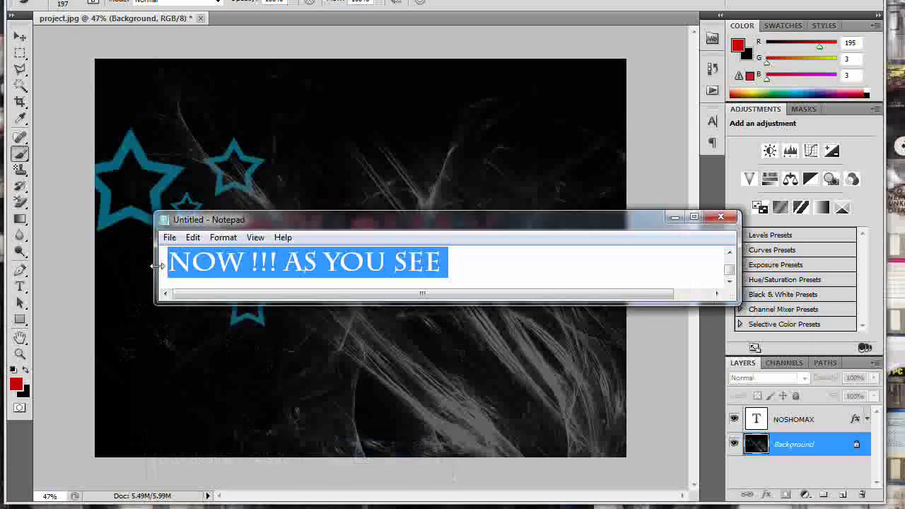
Replace the note's 'PERFECT THX 4 WATCHING' with 'SUBSCRIBE 4 MORE PLZ SUB SUB' and select the line.
type("PERFECT ")
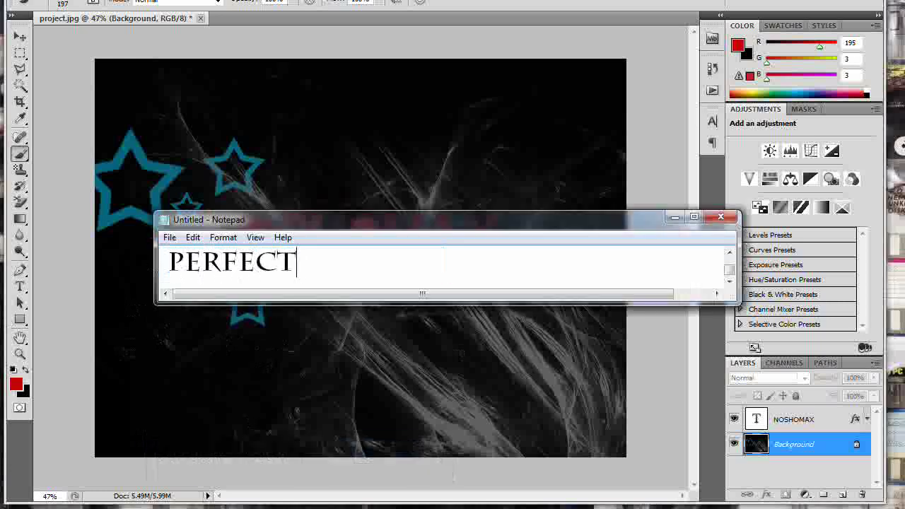
type("T")
type("HX ")
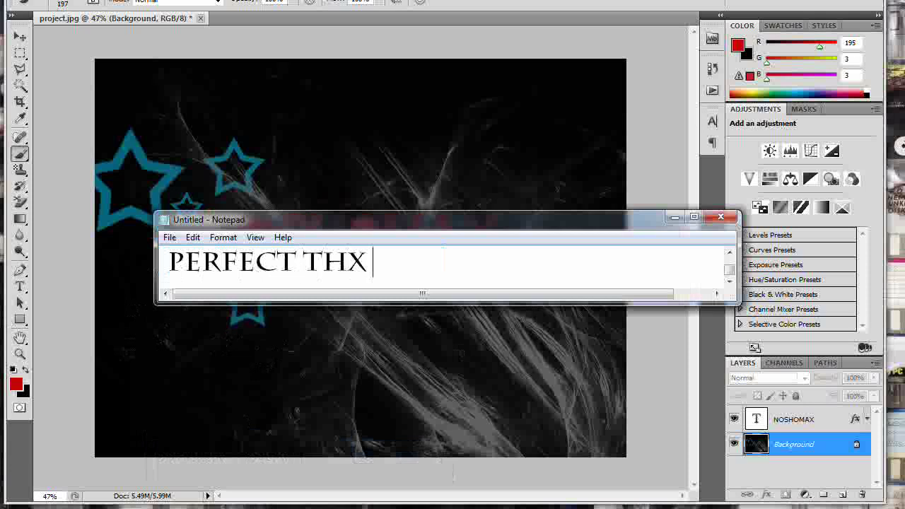
type("4 WA")
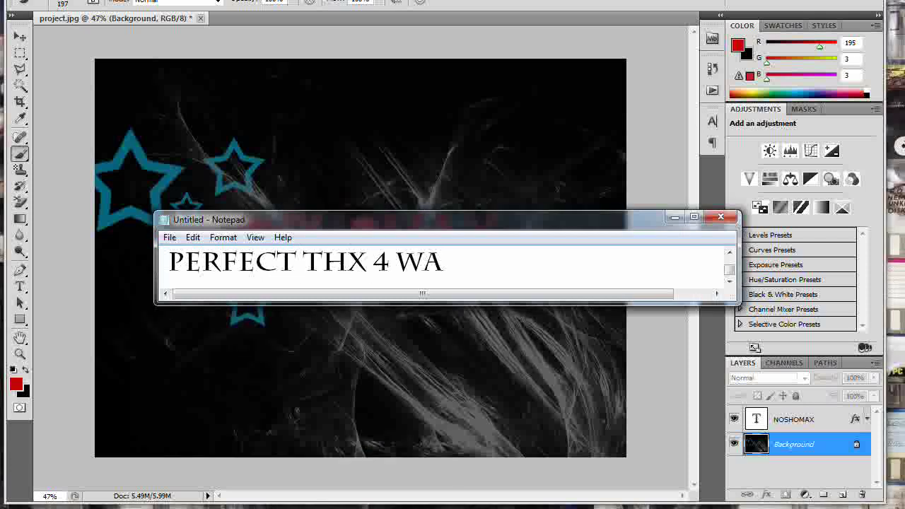
type("TCHING")
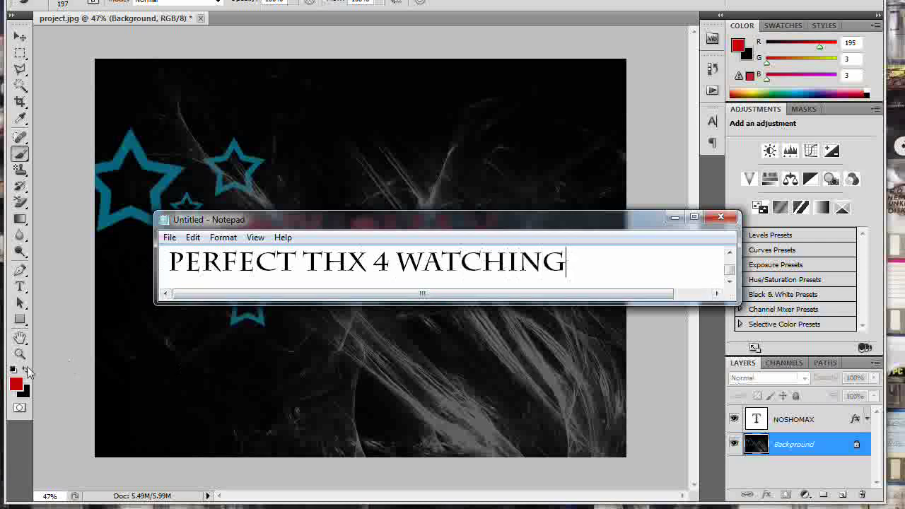
key("ctrl+a")
key("BackSpace")
type("SU")
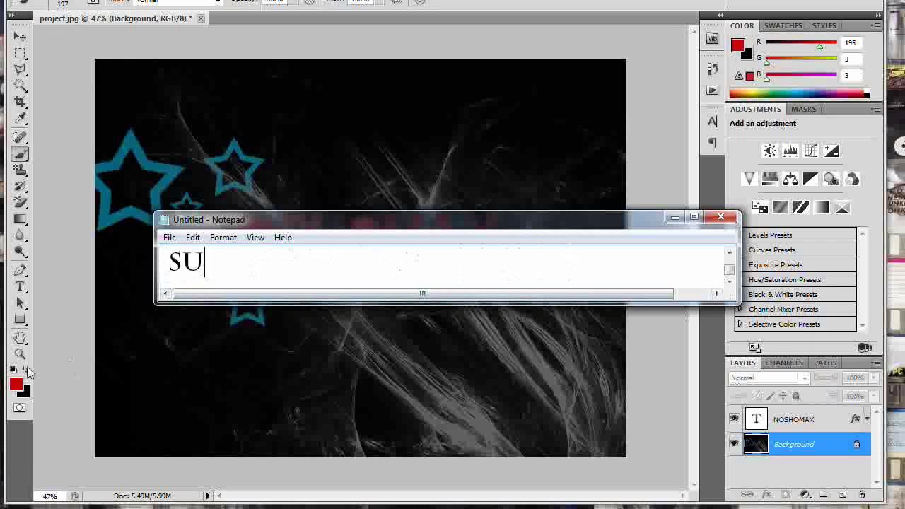
type("BSCRIBE ")
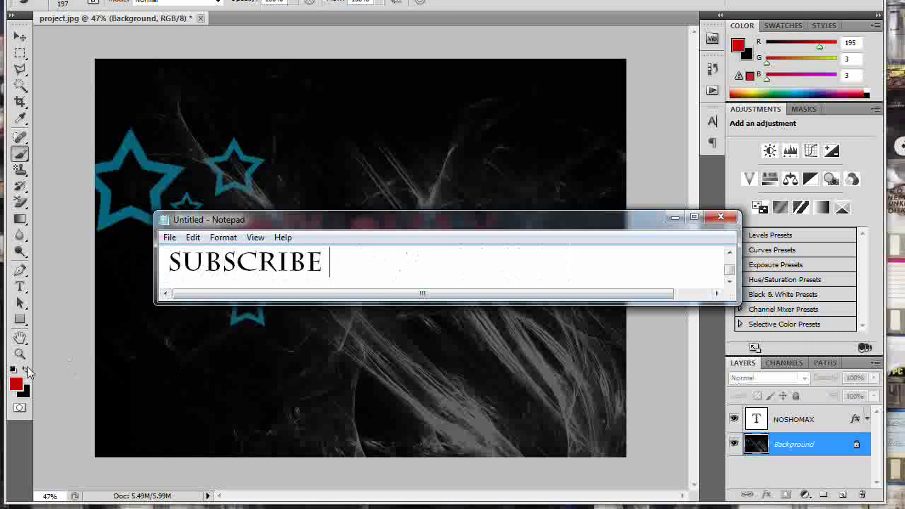
type("4 MO")
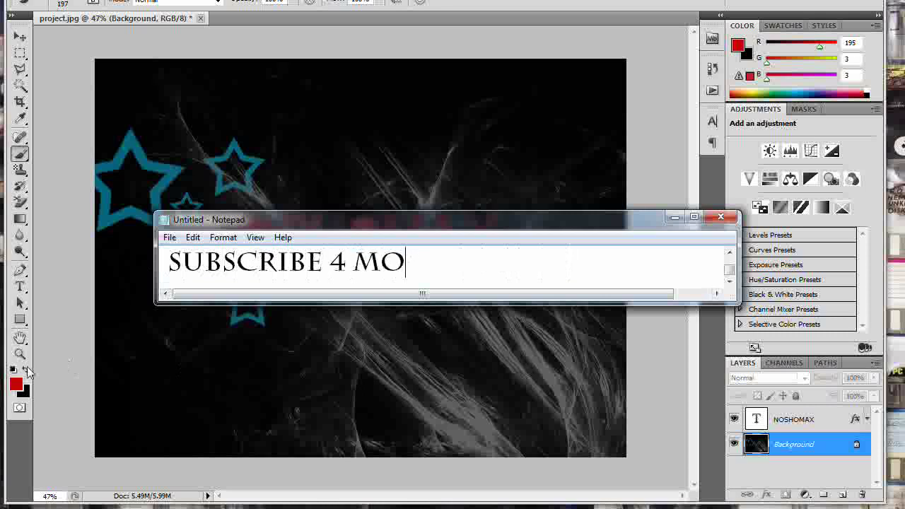
type("RE ")
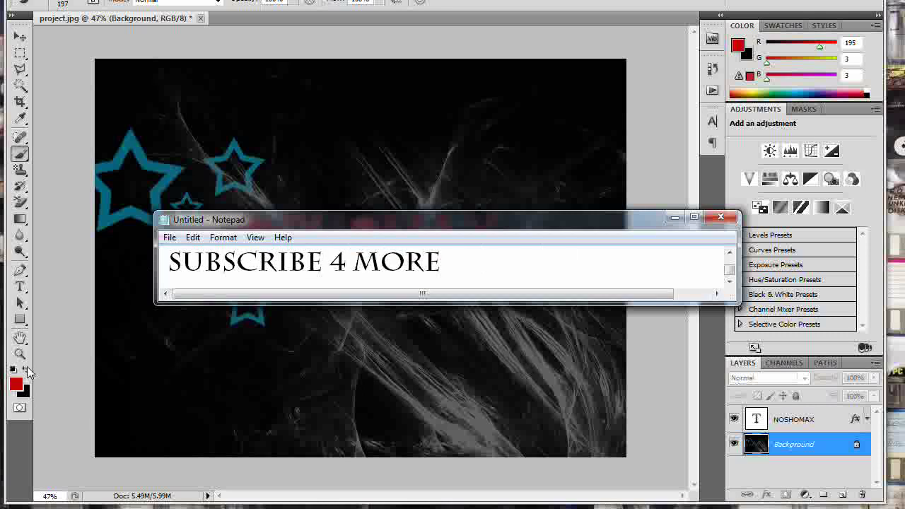
type("PLZ ")
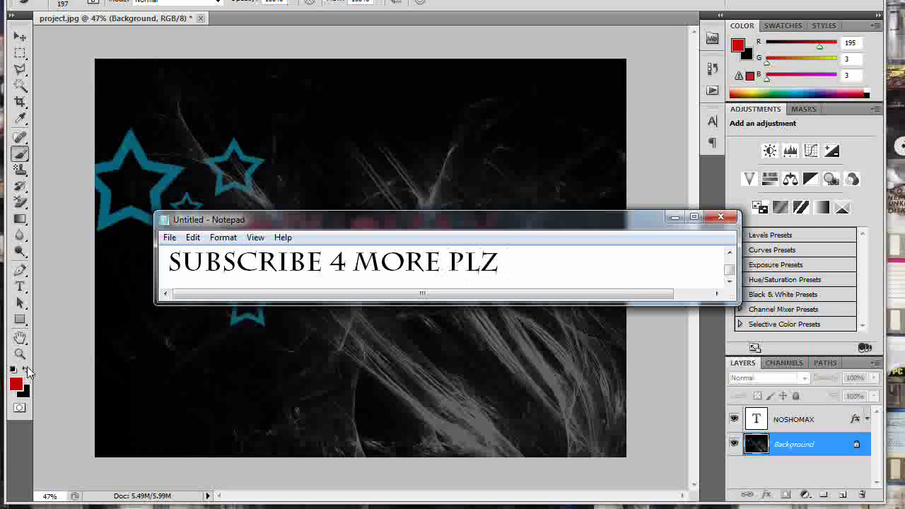
type("SUB S")
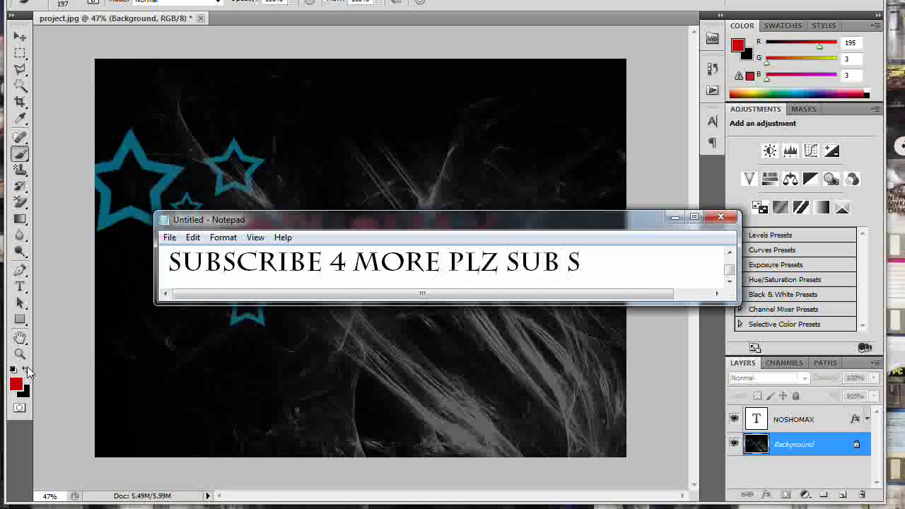
type("UB")
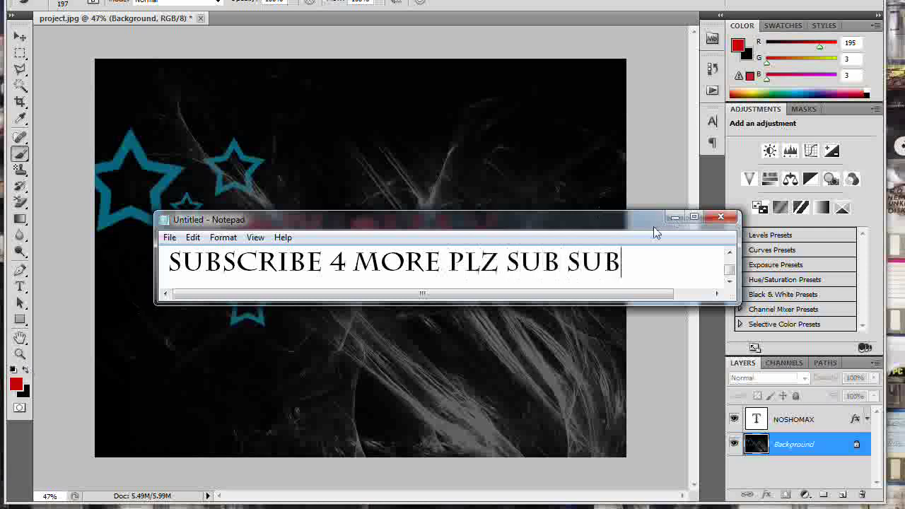
left_click_drag(657, 244, 505, 263)
left_click_drag(436, 261, 112, 263)
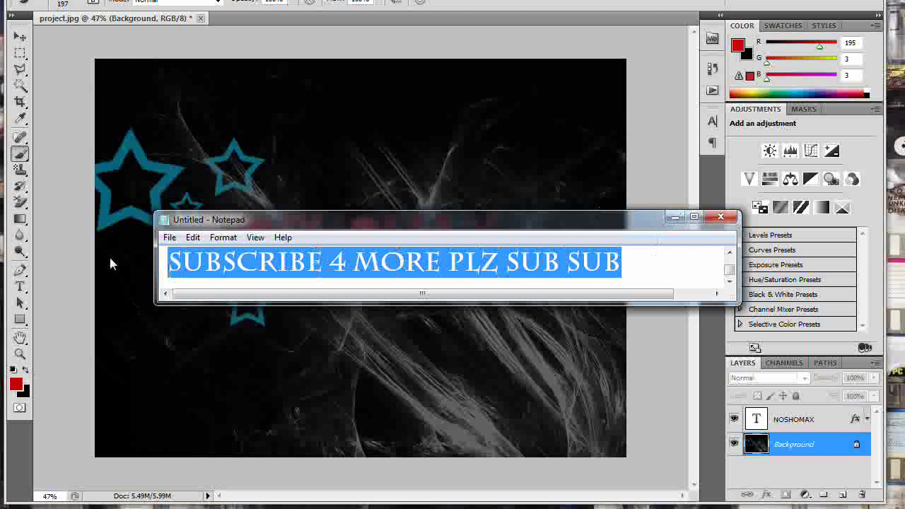